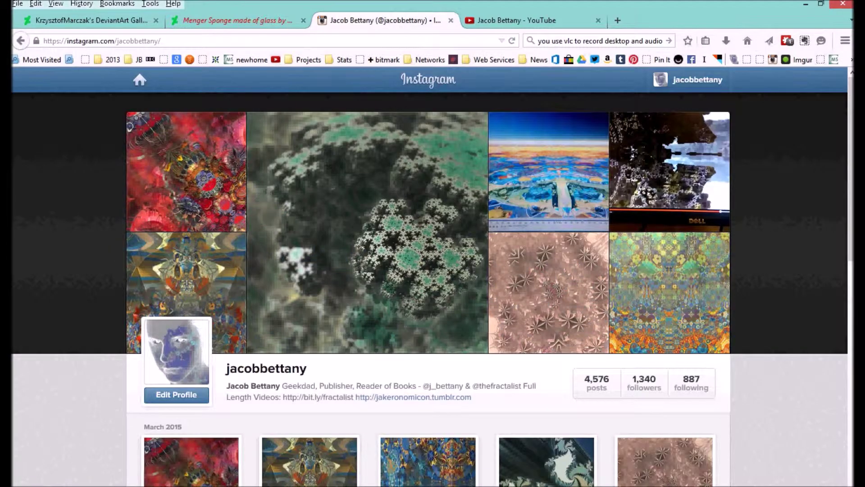
Open the 'Menger Sponge made of glass' artwork from the artist's DeviantArt gallery.
left_click(71, 23)
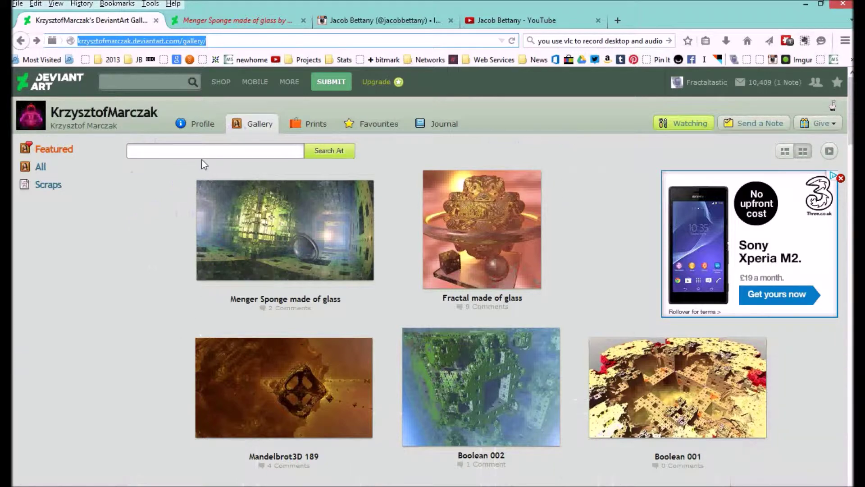
left_click(215, 20)
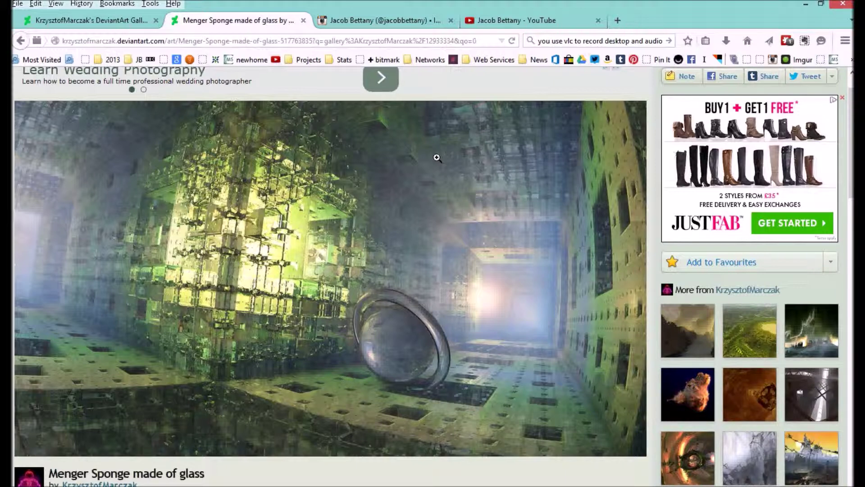
left_click(534, 21)
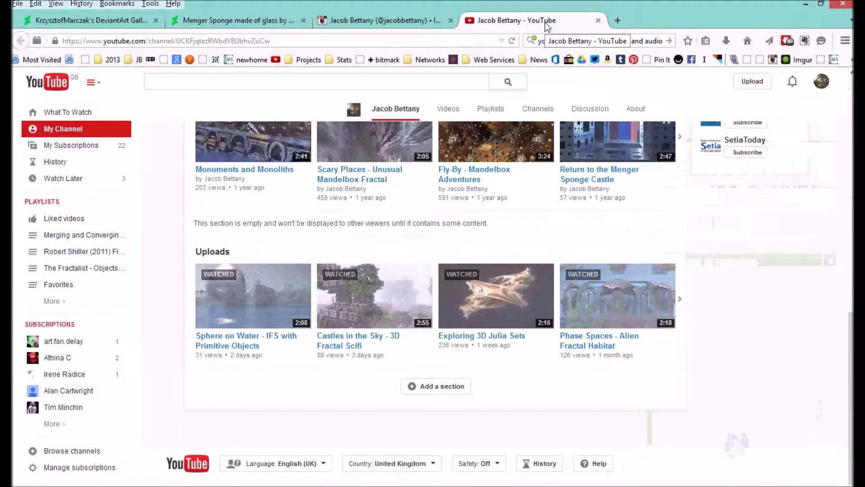
Scroll the fractal channel's YouTube page to its Uploads row.
scroll(851, 396, "up", 6)
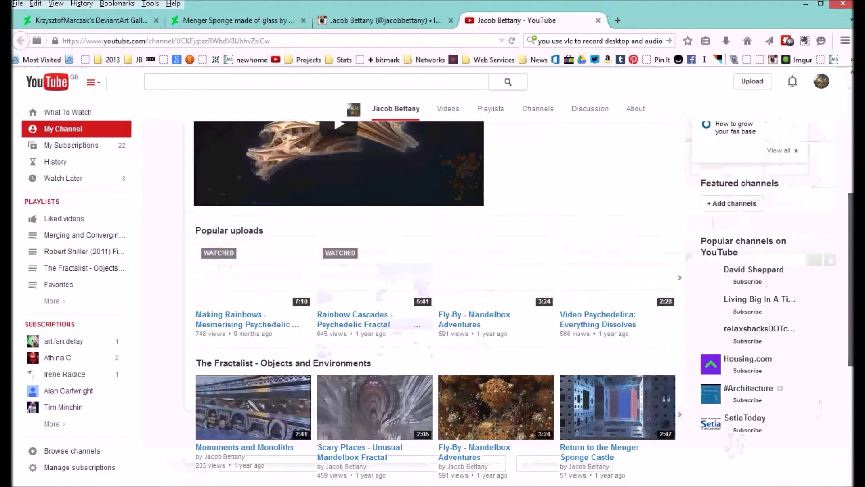
scroll(850, 397, "down", 6)
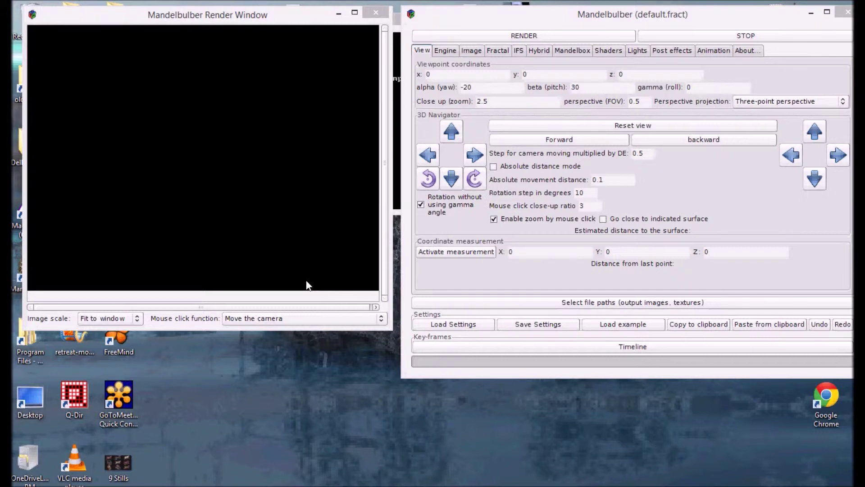
Move the Render Window and main Mandelbulber window slightly left.
left_click_drag(267, 15, 253, 13)
left_click_drag(481, 21, 469, 17)
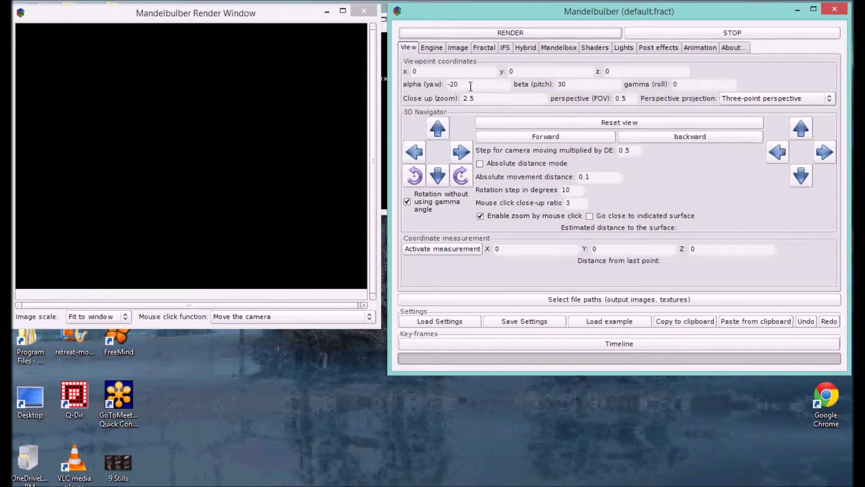
left_click(484, 48)
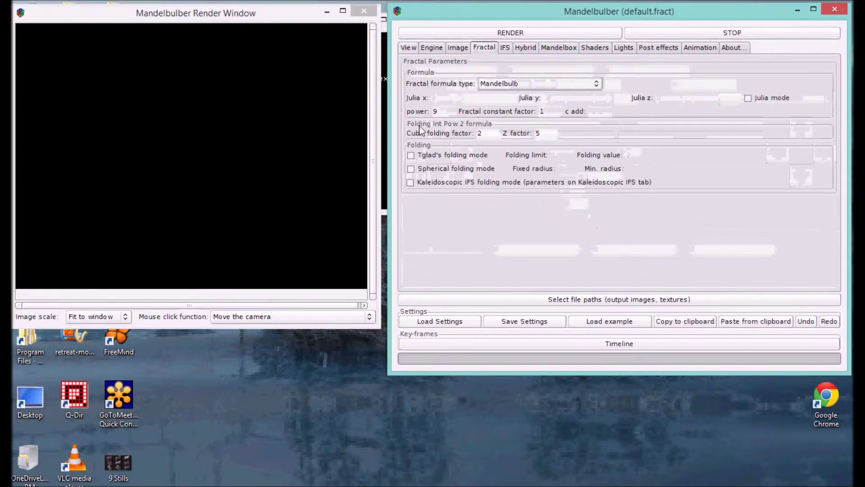
Set the fractal formula type to Kaleidoscopic IFS.
left_click(516, 85)
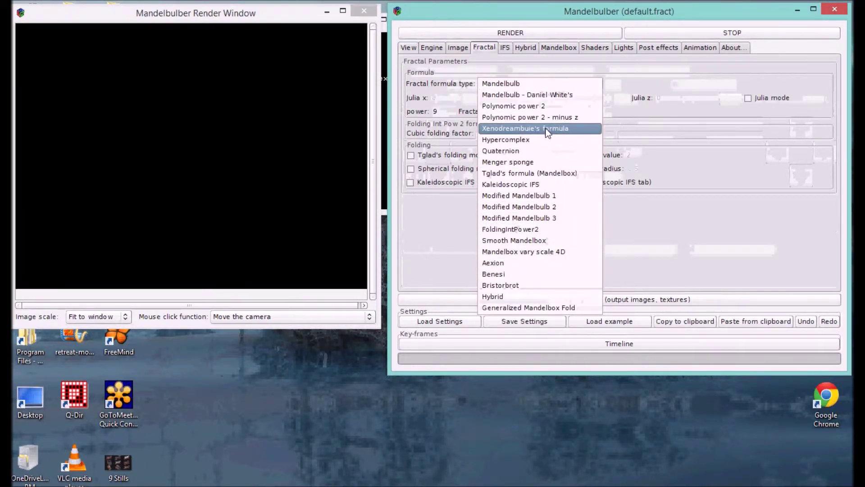
left_click(540, 183)
left_click(410, 47)
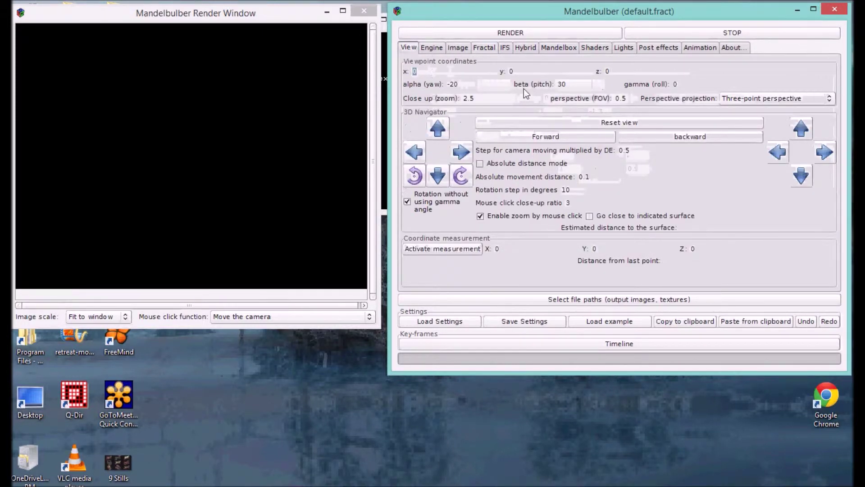
Set camera yaw (alpha) and pitch (beta) to 0 and reset the view.
triple_click(454, 84)
type("0")
triple_click(570, 84)
type("0")
left_click(616, 125)
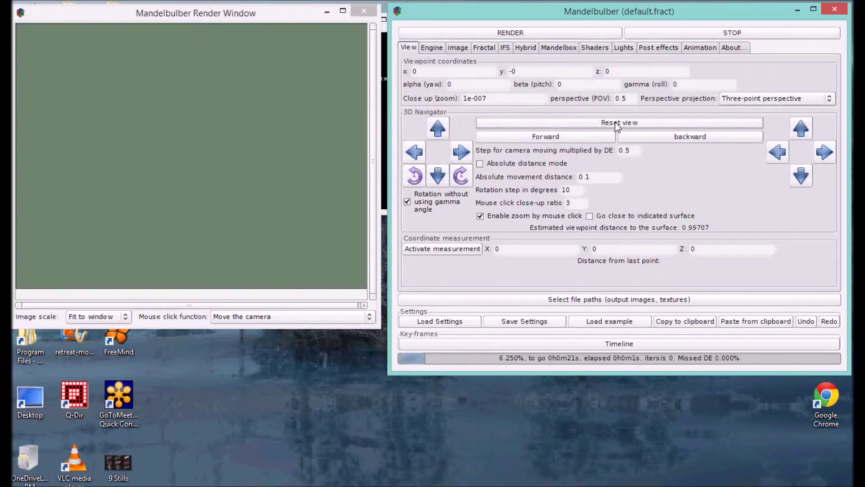
left_click(431, 48)
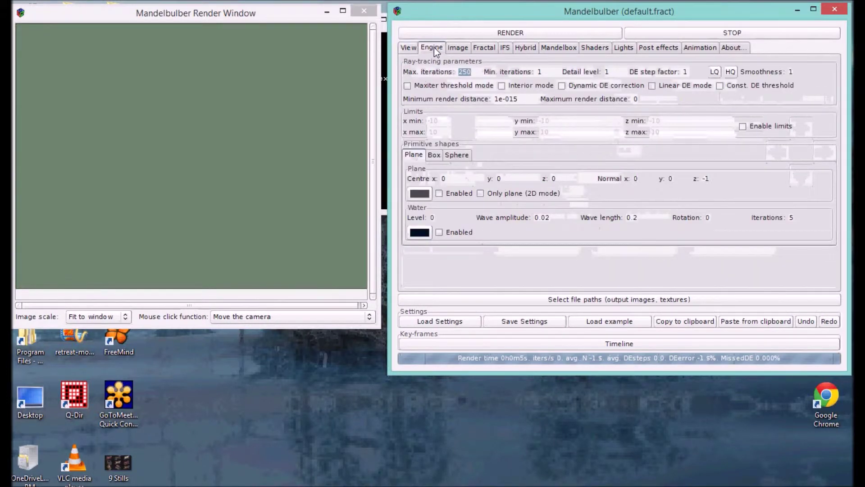
Set maximum render distance to 100 and apply the Dodecahedron IFS symmetry preset.
left_click(415, 48)
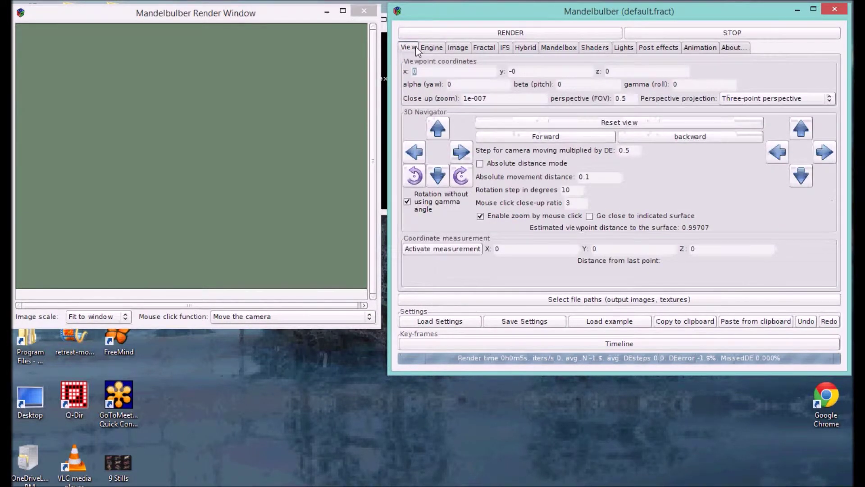
left_click(438, 47)
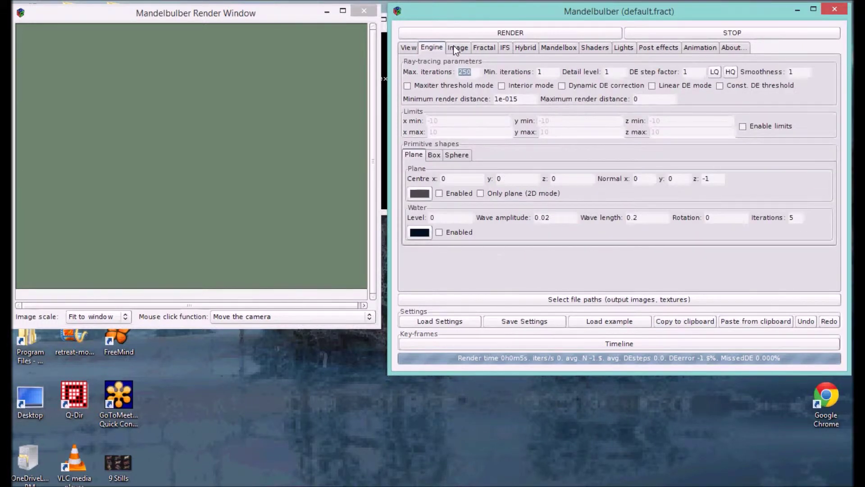
left_click(642, 98)
type("100")
left_click(504, 47)
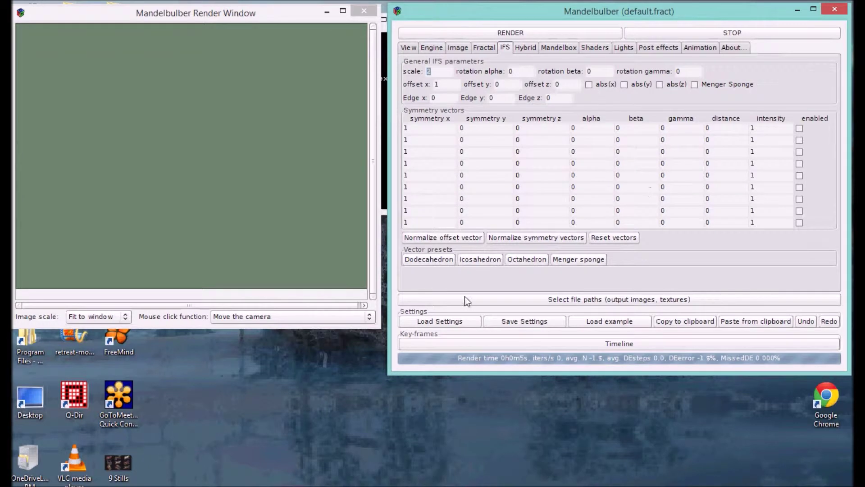
left_click(427, 260)
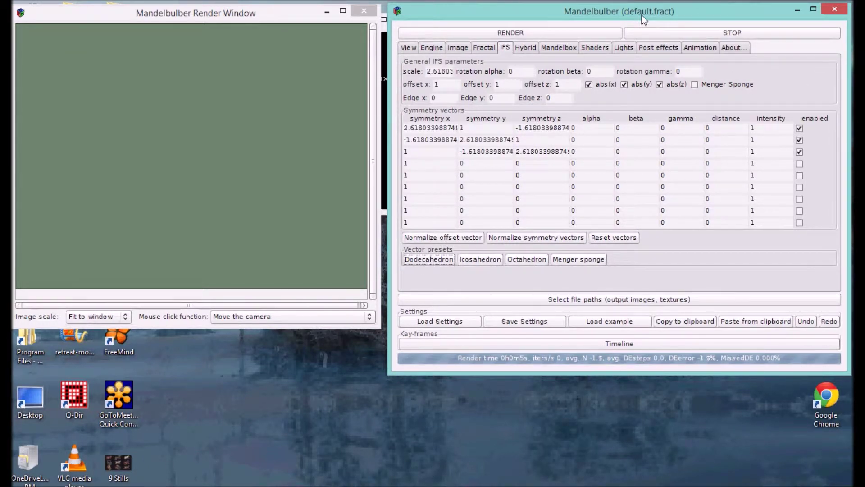
Reset the view to render the green dodecahedral Kaleidoscopic IFS fractal.
left_click(409, 47)
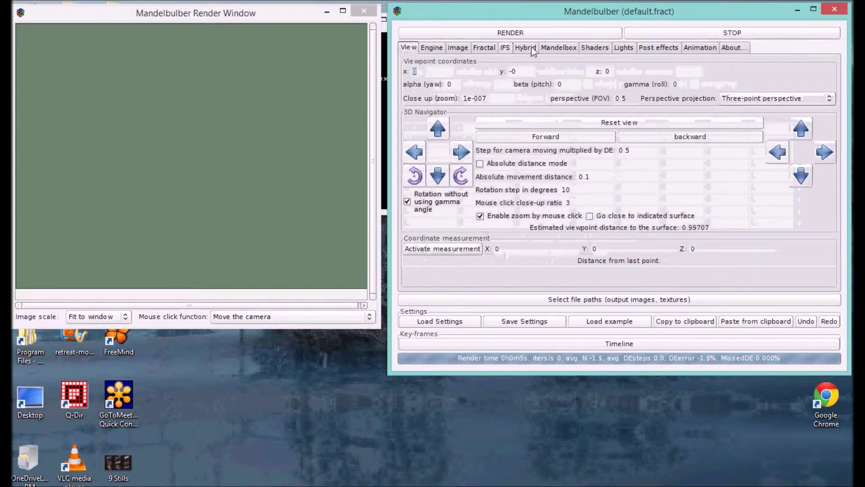
left_click(624, 123)
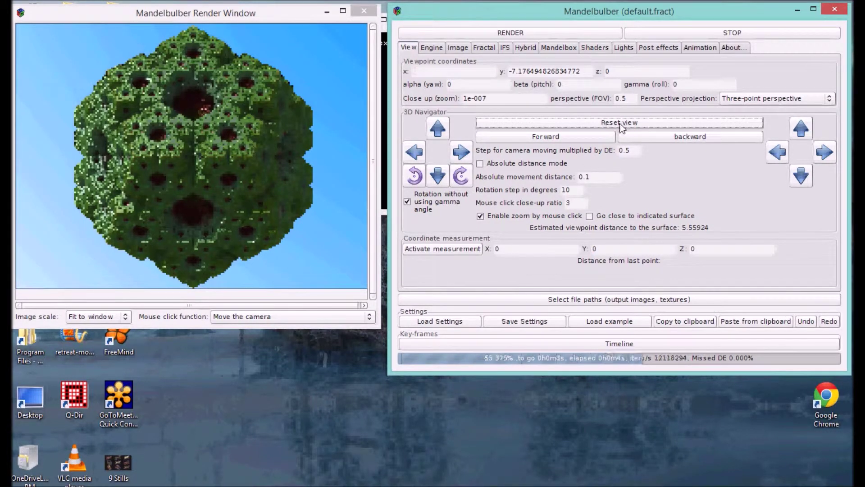
Darken the first and second background colours to near-black, the second slightly blue.
left_click(598, 46)
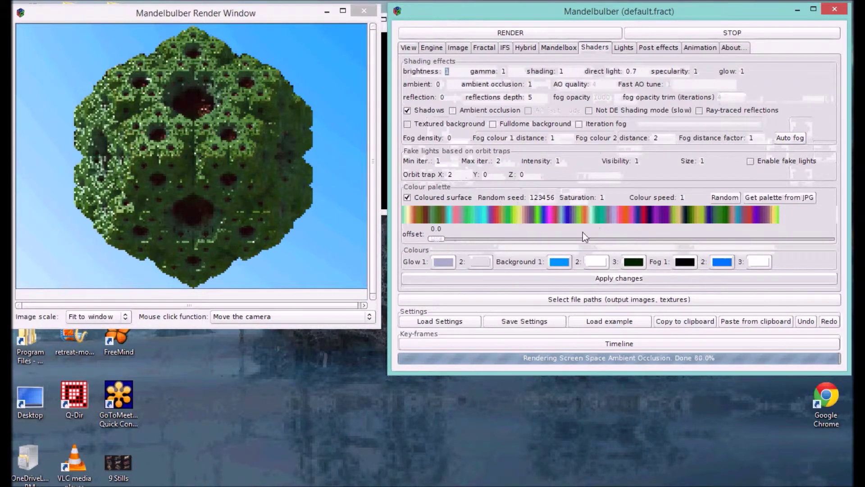
left_click(563, 262)
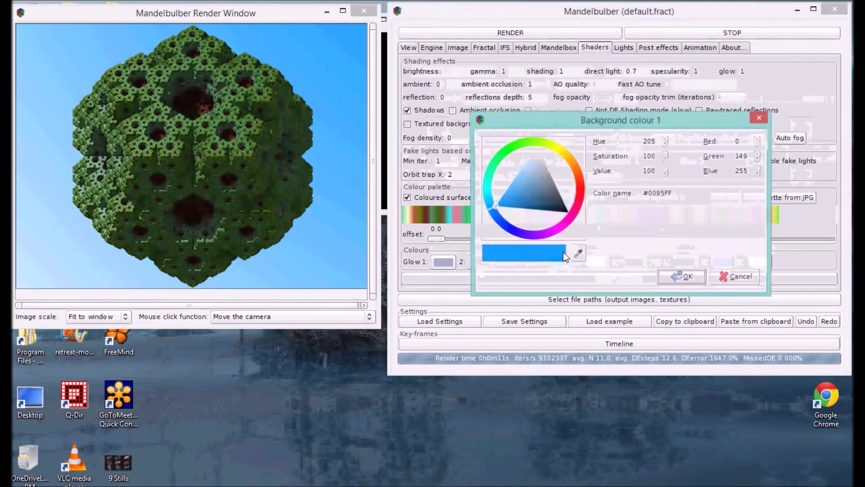
left_click(561, 213)
left_click(683, 276)
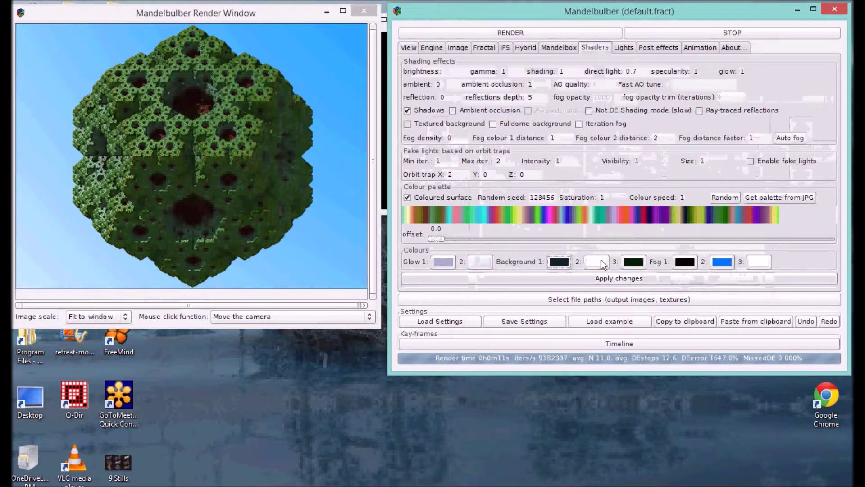
left_click(597, 261)
left_click(516, 162)
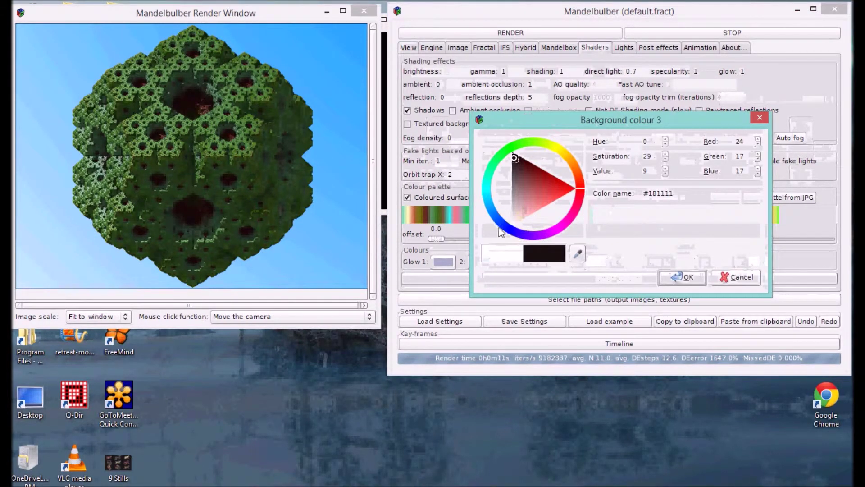
left_click(500, 225)
left_click(692, 281)
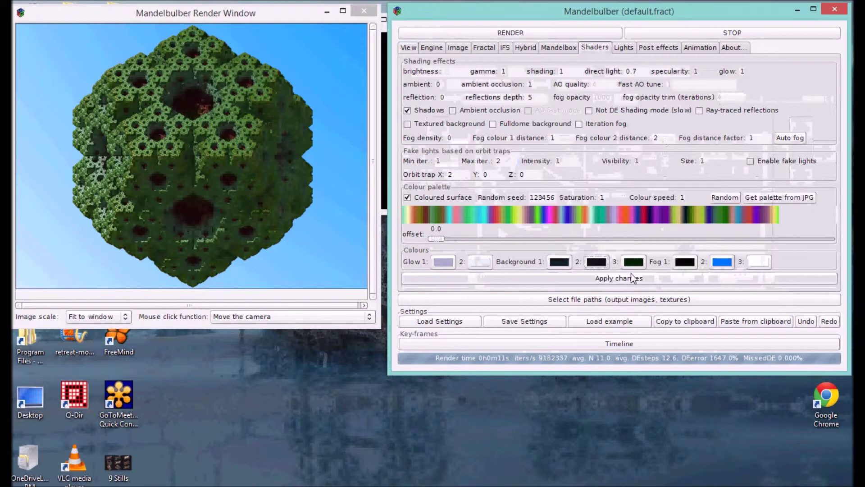
Set the third background colour to black.
left_click(635, 262)
left_click(489, 208)
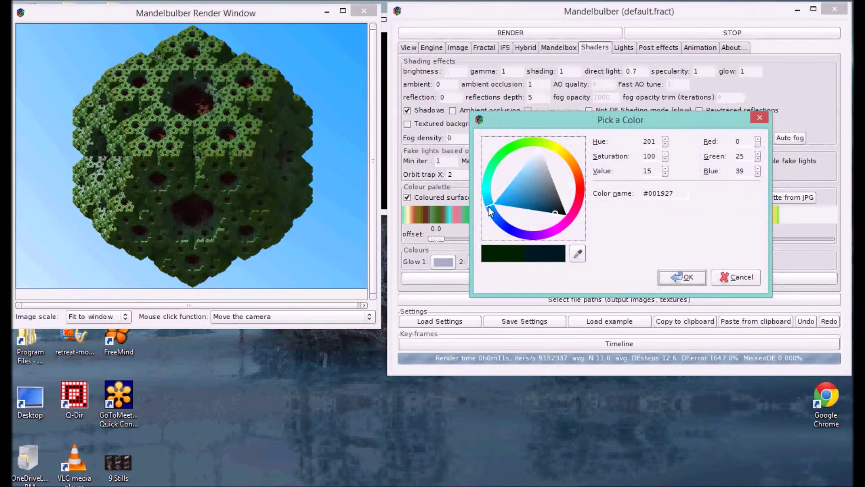
left_click(549, 194)
left_click(683, 277)
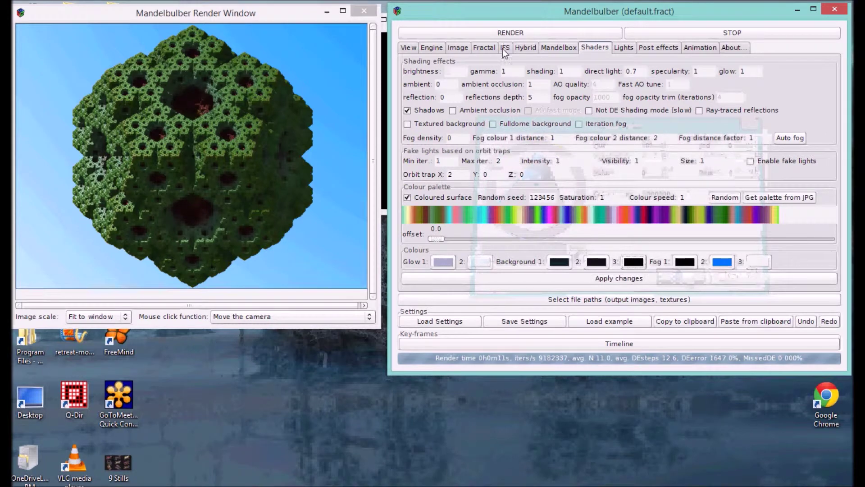
left_click(789, 197)
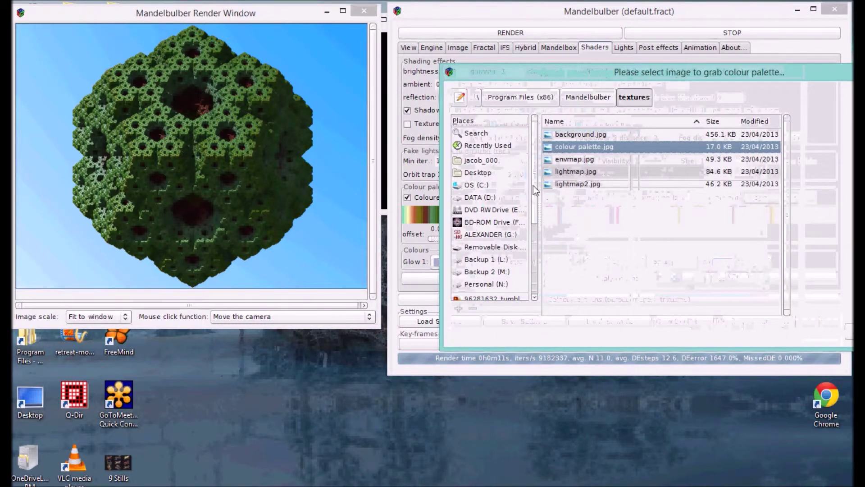
Browse to the new maps folder and load a palette from one of its images.
scroll(533, 185, "down", 3)
left_click(478, 243)
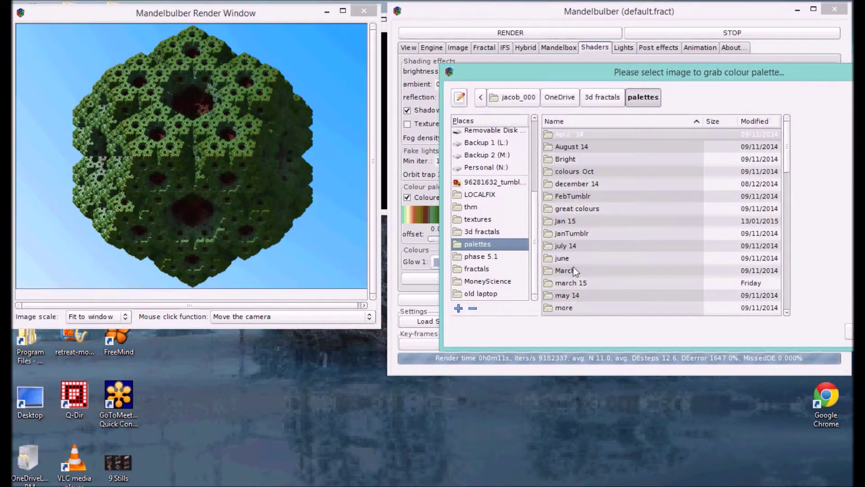
scroll(602, 271, "down", 2)
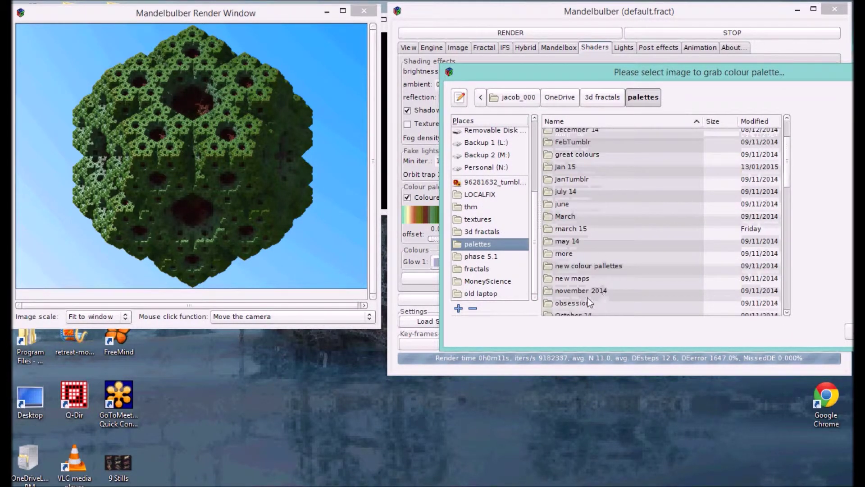
double_click(577, 278)
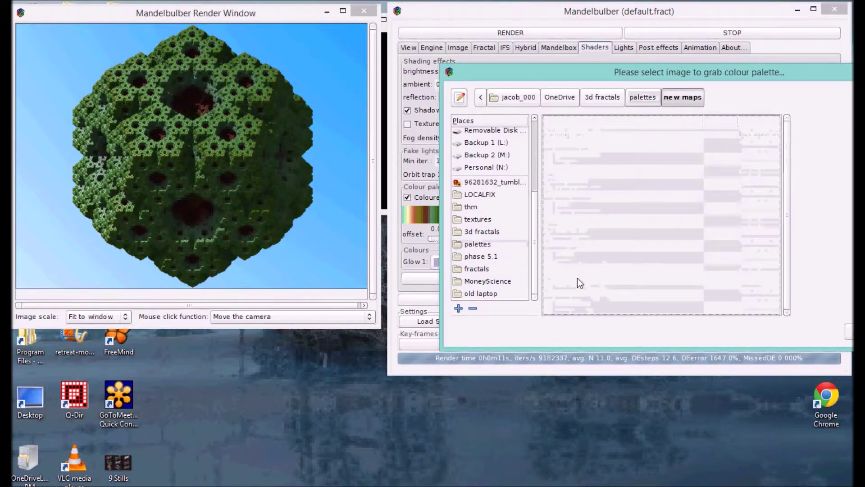
left_click(608, 196)
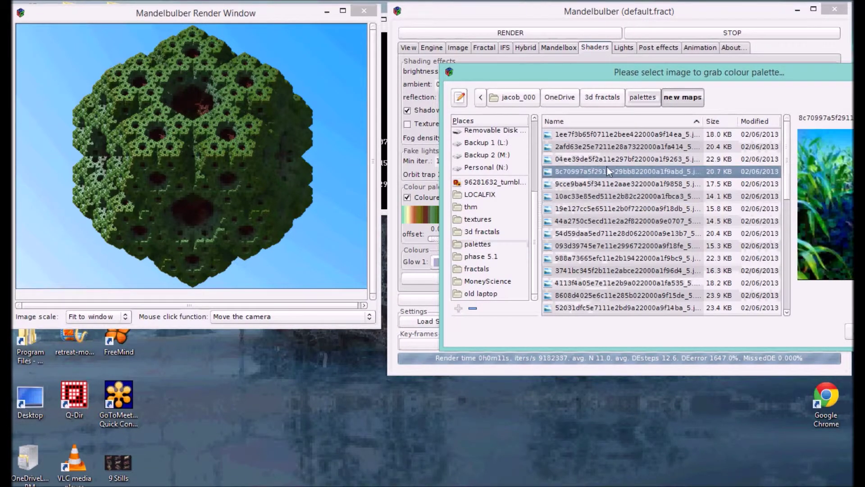
scroll(604, 174, "down", 2)
left_click(594, 180)
left_click(587, 207)
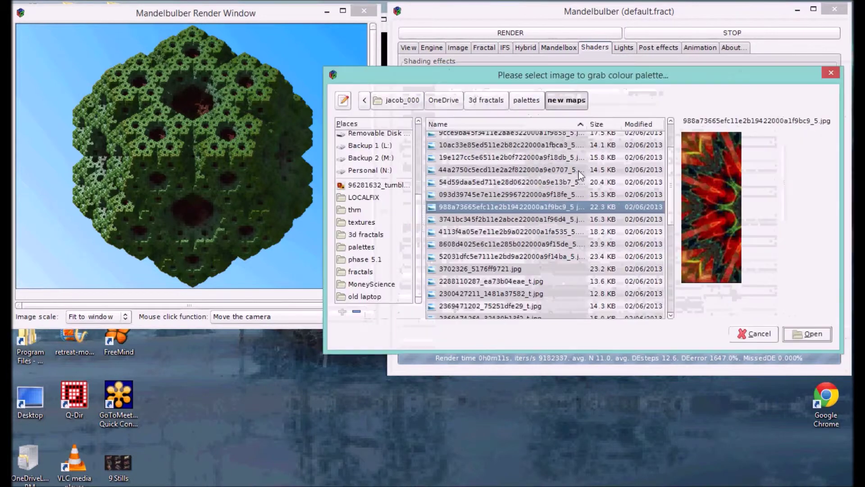
left_click(534, 234)
left_click(520, 243)
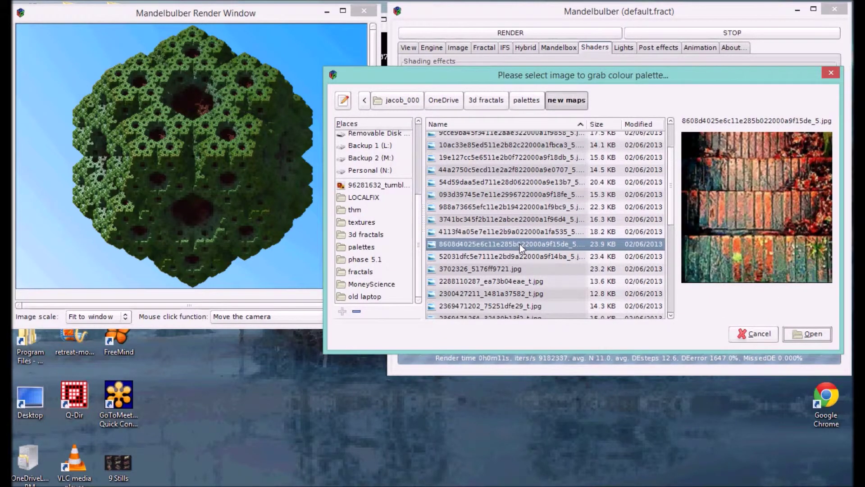
left_click(521, 234)
scroll(520, 233, "down", 2)
double_click(520, 234)
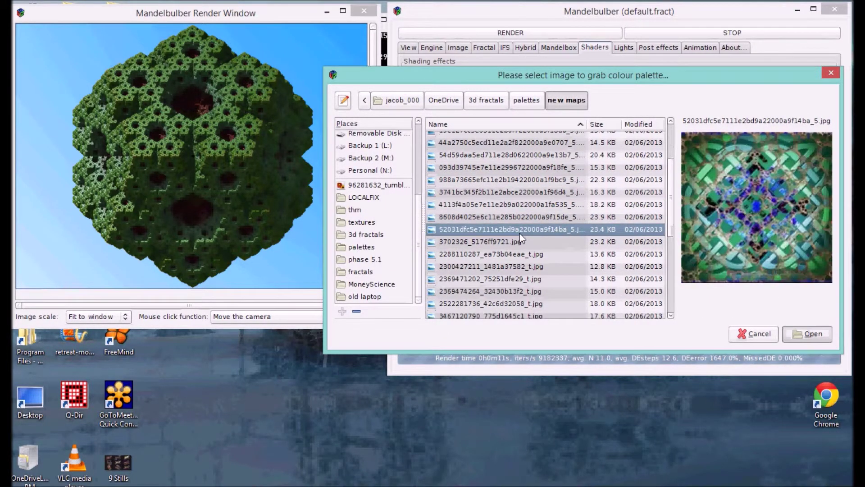
Compare several other new maps images and take the palette from the chosen one.
left_click(790, 196)
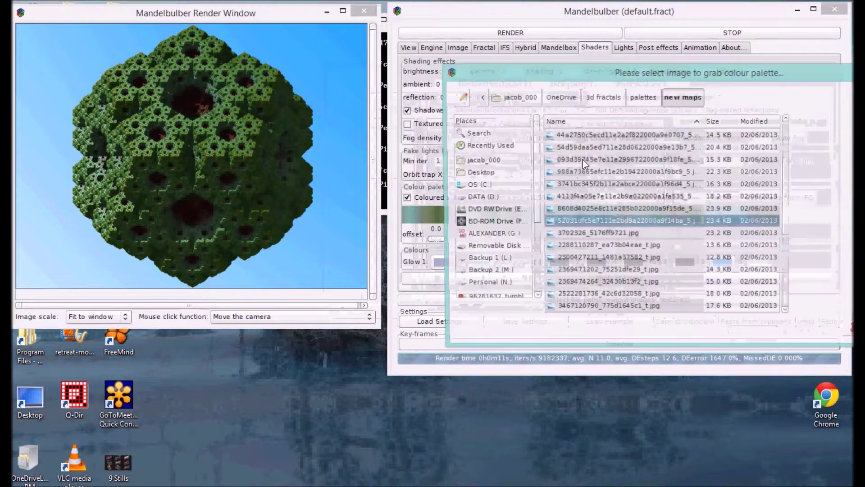
left_click(602, 207)
left_click(600, 182)
left_click(600, 172)
left_click(600, 148)
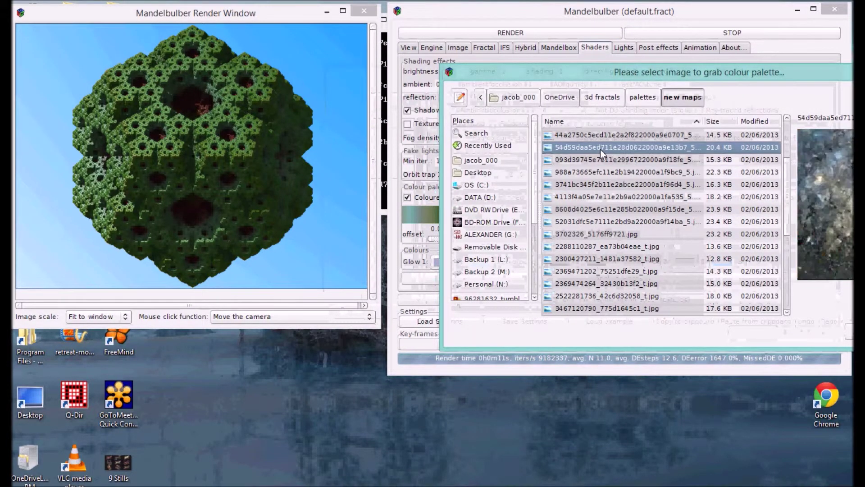
left_click(599, 159)
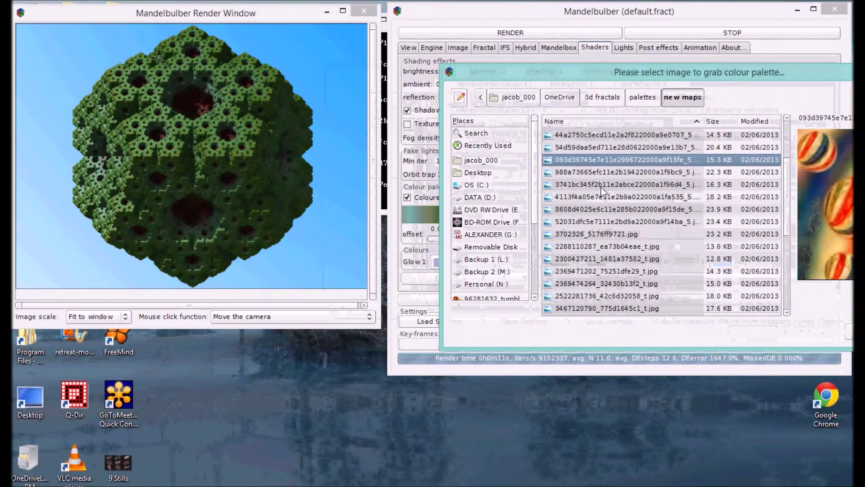
left_click(590, 220)
left_click(587, 232)
left_click(587, 210)
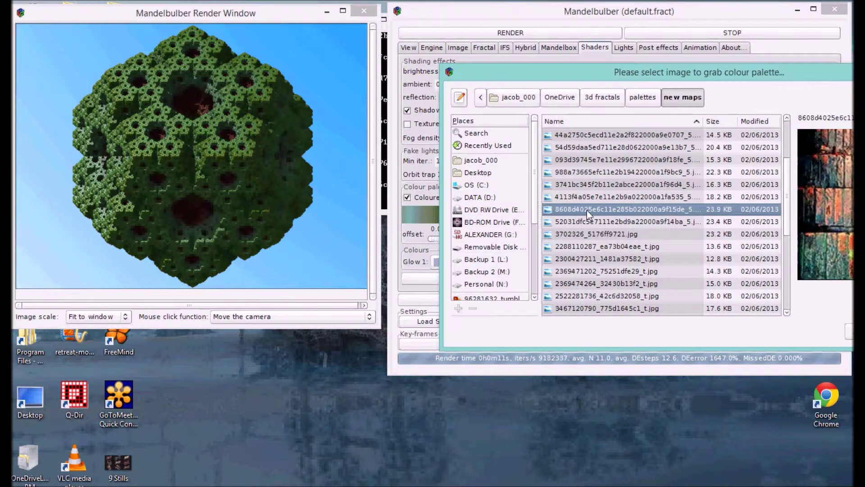
left_click(585, 196)
double_click(585, 197)
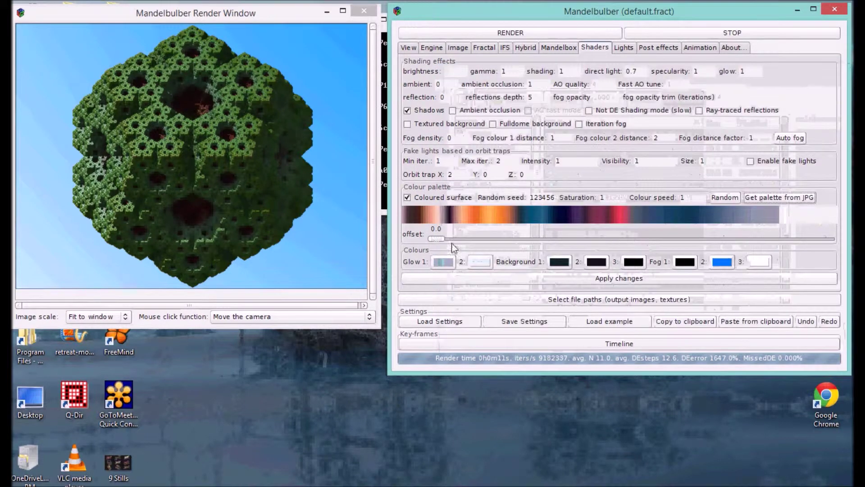
Set colour speed to 10, shift the palette offset to about 95.6, and re-render.
left_click_drag(431, 240, 487, 239)
left_click_drag(557, 236, 584, 236)
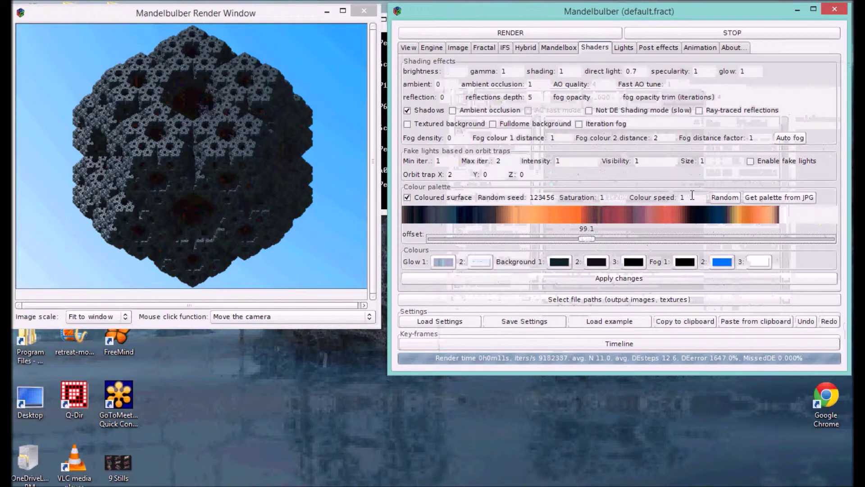
left_click(687, 197)
type("0")
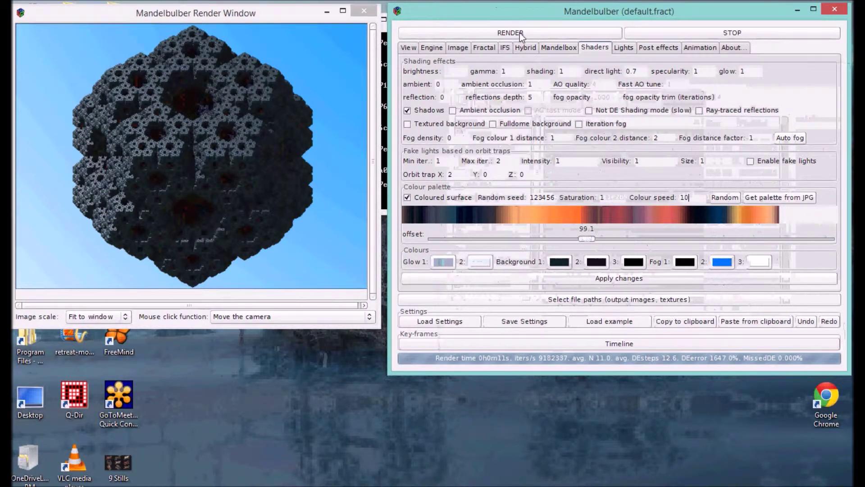
left_click(520, 32)
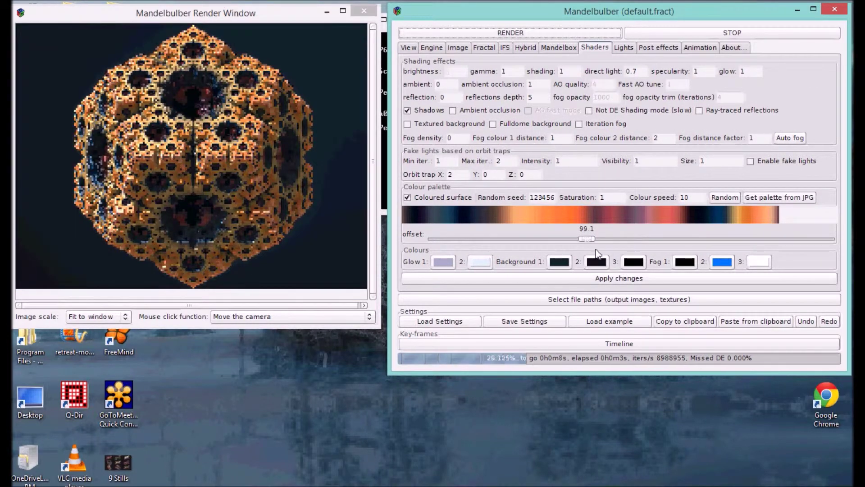
mouse_move(587, 239)
left_mouse_down()
mouse_move(614, 239)
mouse_move(582, 238)
left_mouse_up()
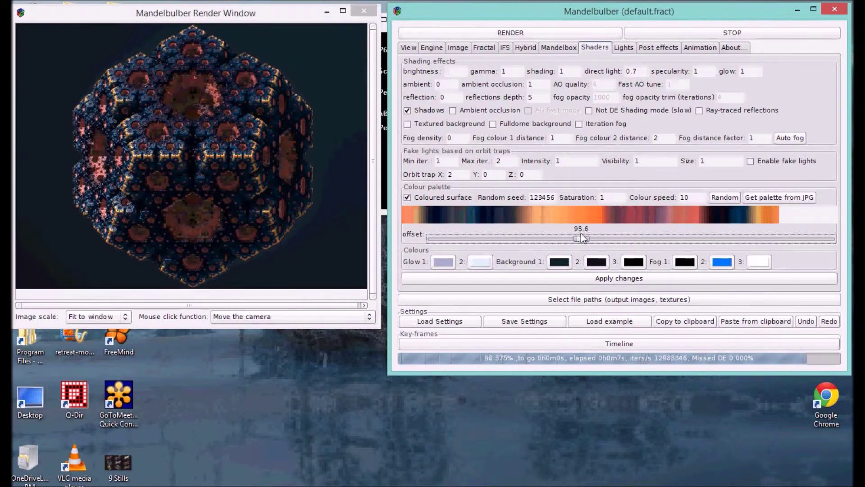
left_click(458, 47)
Set the image size to 400 × 300 and re-render the fractal.
type("400")
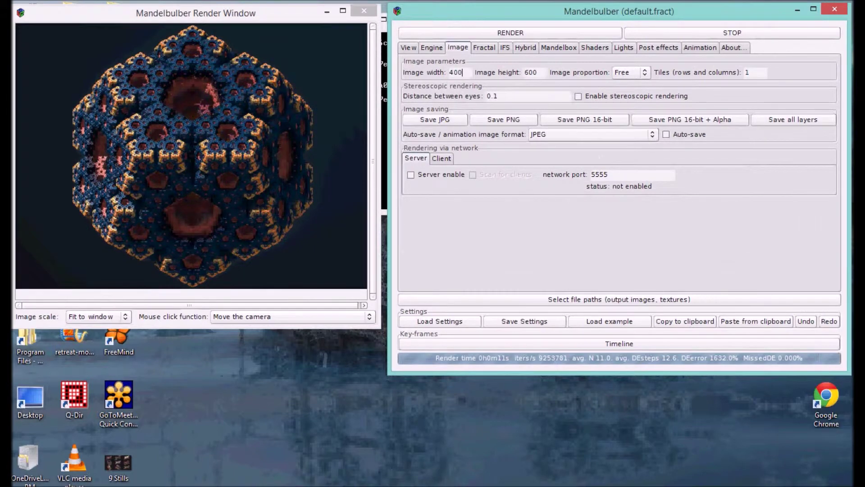
key("Tab")
type("300")
left_click(534, 34)
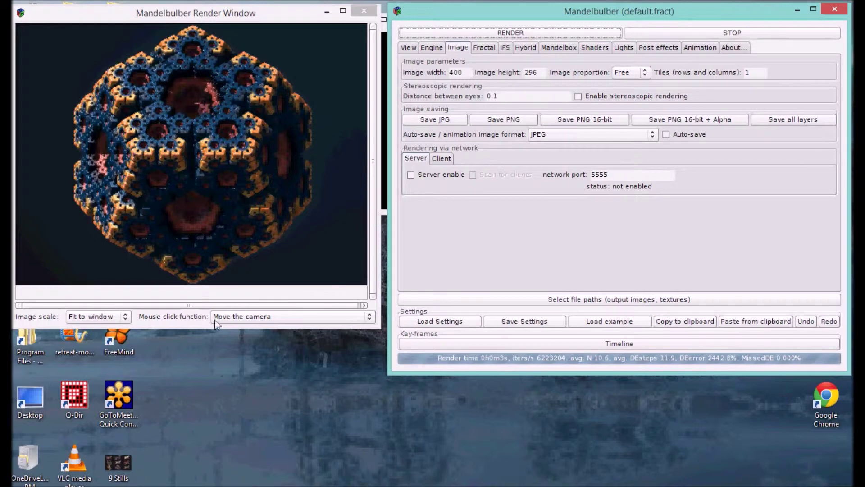
left_click(459, 322)
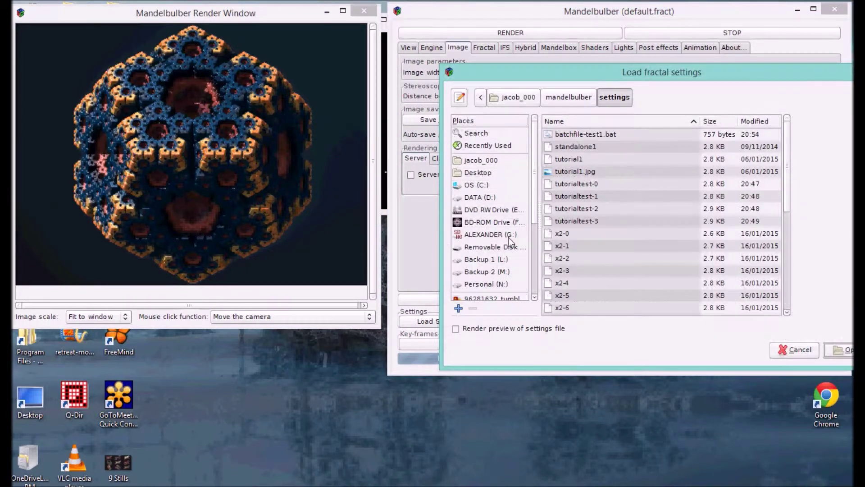
Close the load browser and open the save browser in Pictures > Test Folder for Tutorial.
left_click(807, 351)
left_click(538, 322)
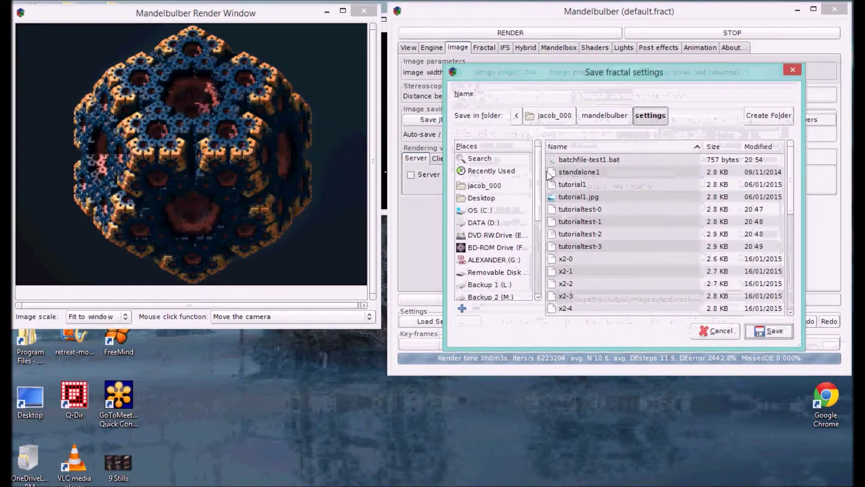
scroll(541, 194, "up", 1)
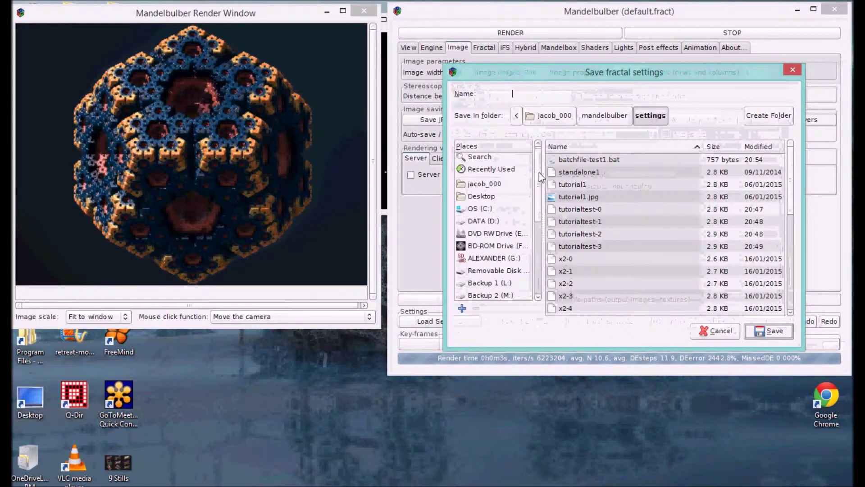
left_click(471, 184)
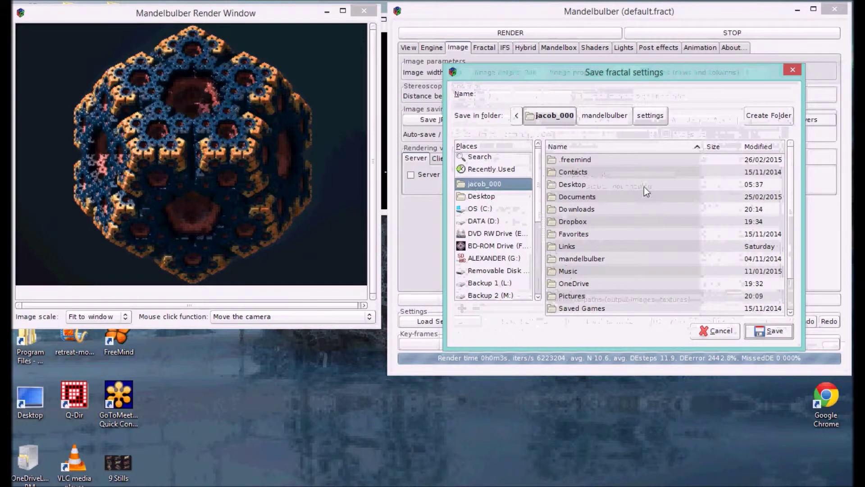
double_click(571, 296)
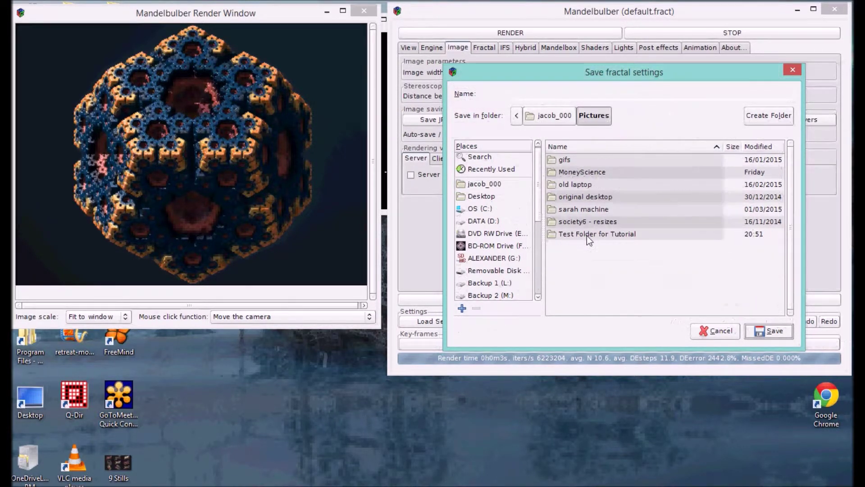
double_click(573, 234)
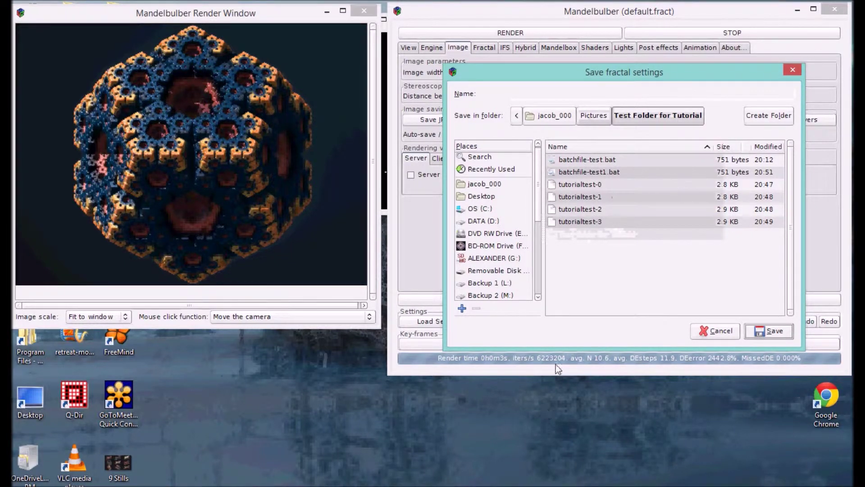
Rename tutorialtest-3 to tutorialtest-4 and save the settings.
left_click(580, 221)
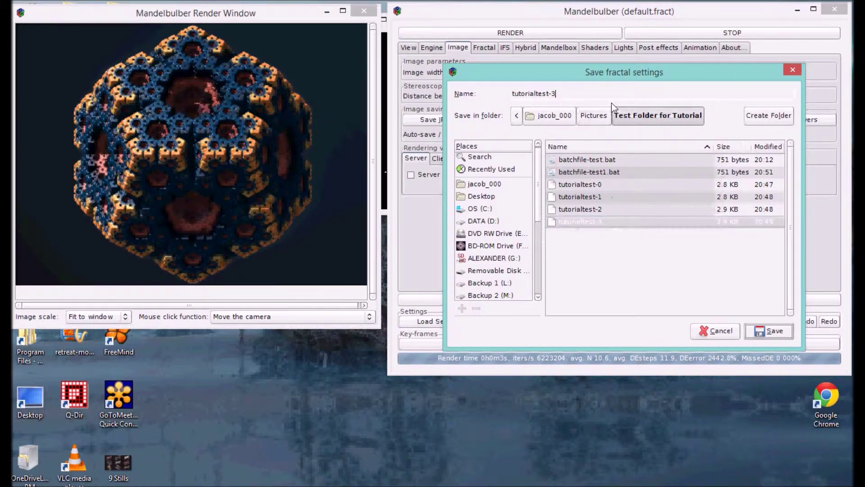
key("BackSpace")
type("4")
left_click(769, 331)
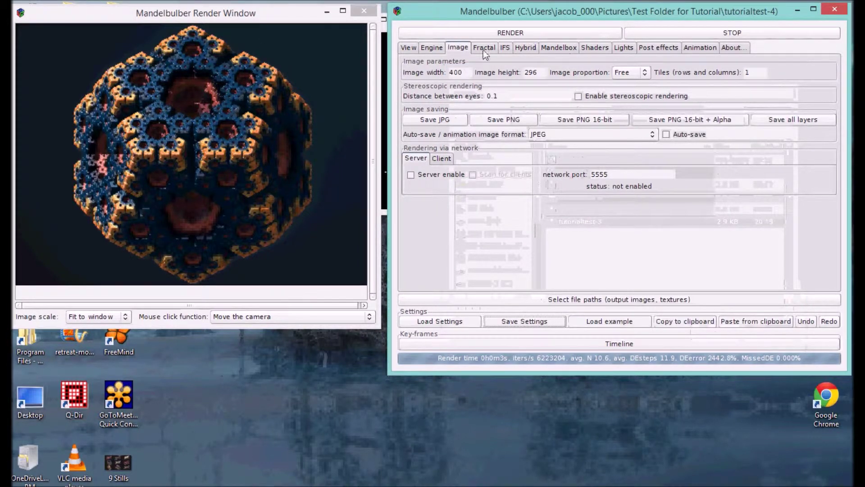
Set the IFS rotation gamma to -10 and re-render the fractal.
left_click(505, 48)
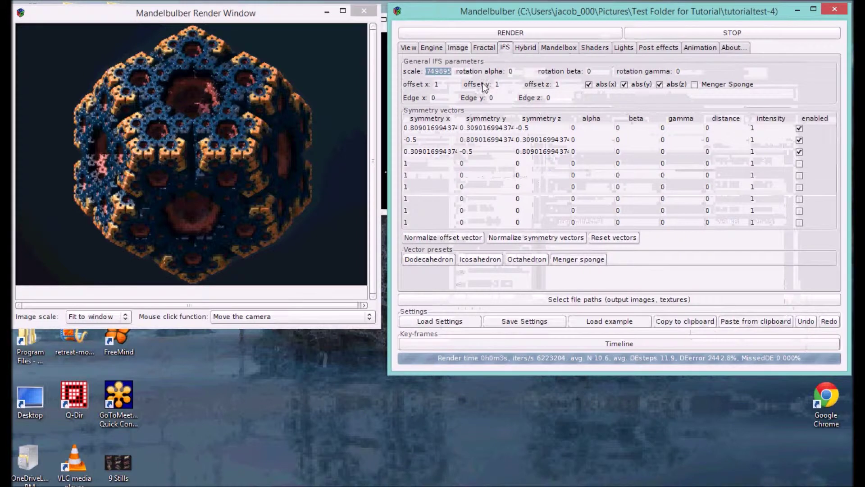
left_click(688, 71)
type("-10")
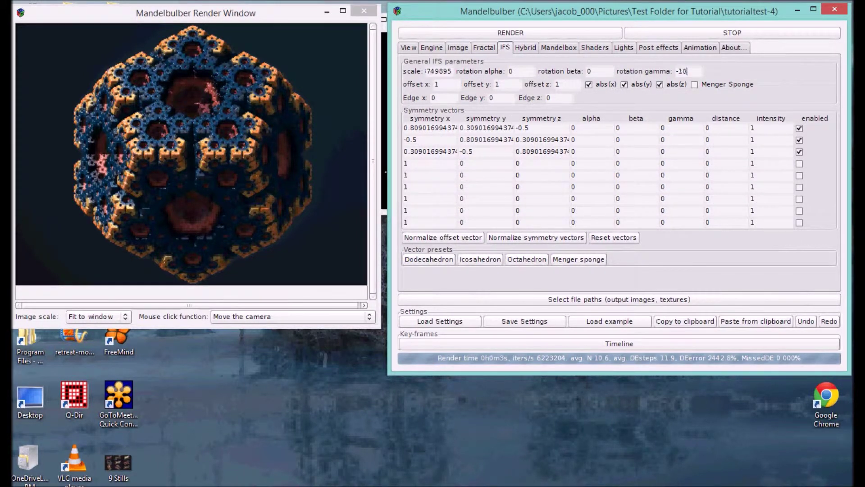
left_click(520, 30)
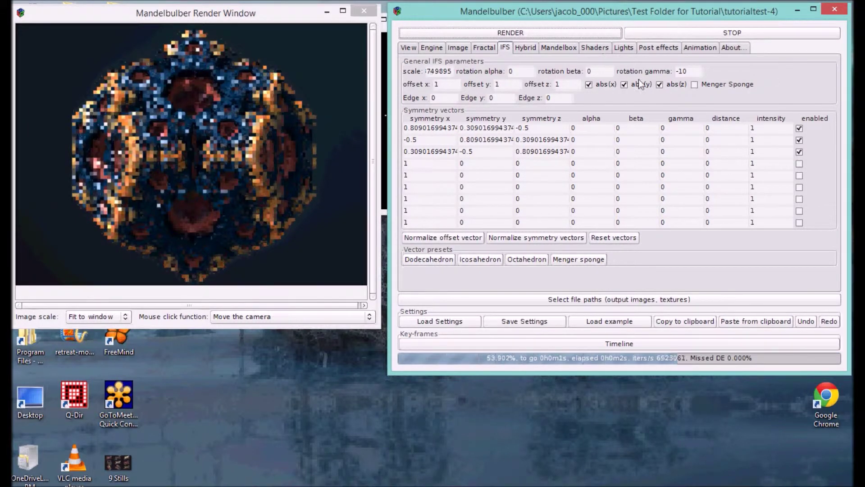
Shift the palette offset to 161.4 and save the settings as tutorialtest-5.
left_click(601, 49)
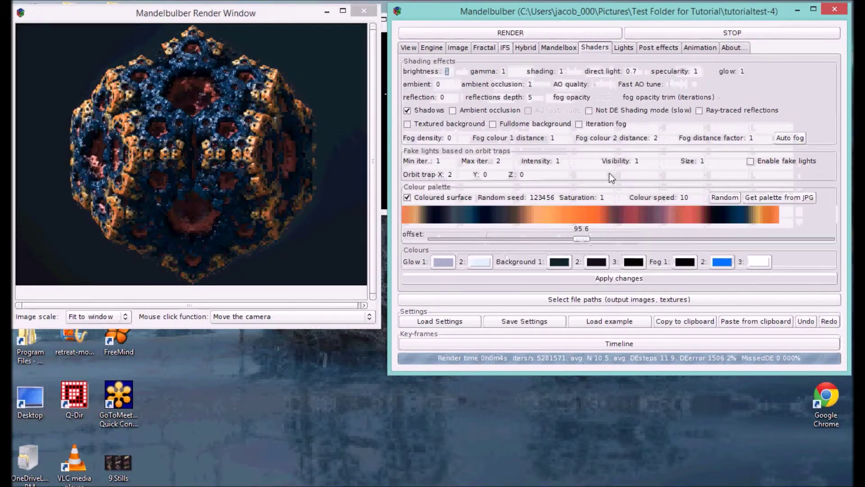
left_click_drag(581, 238, 680, 236)
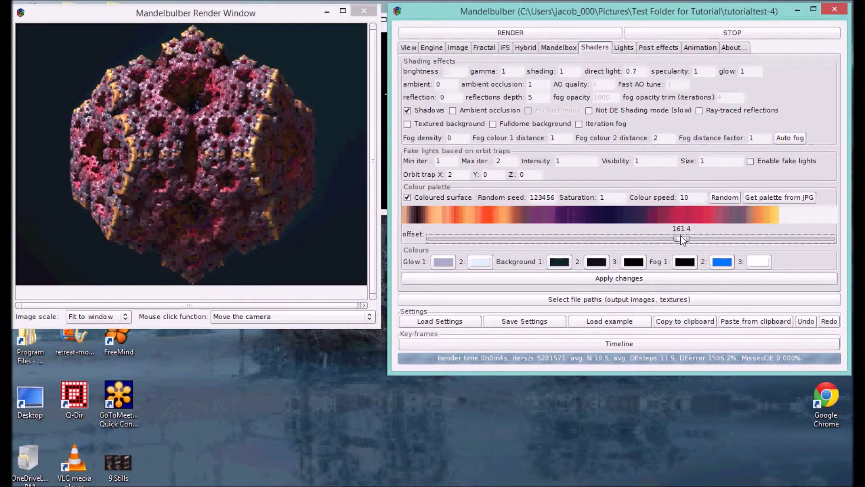
left_click(521, 319)
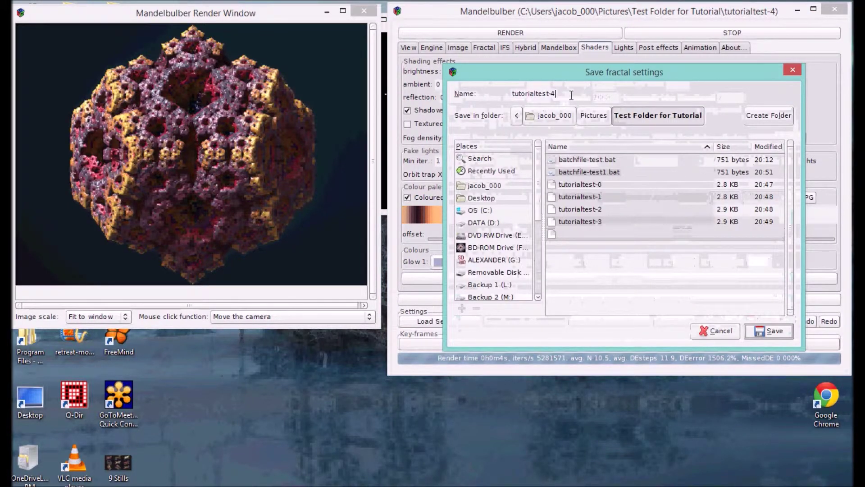
key("Return")
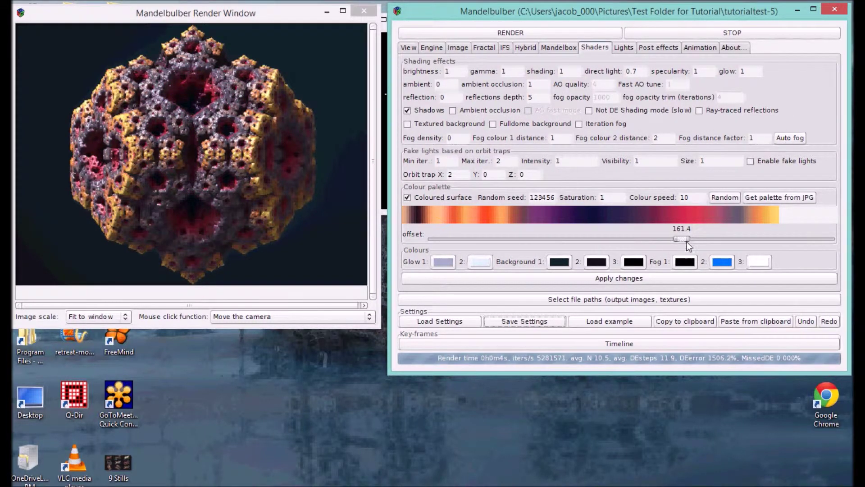
Lower the palette offset to 93.3, set IFS Edge x to 0.5, and re-render.
left_click_drag(687, 242, 609, 242)
left_click(505, 47)
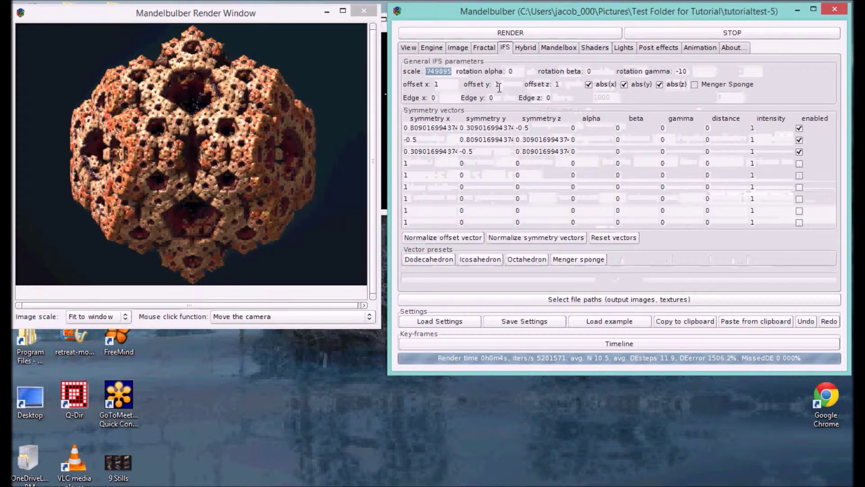
left_click(433, 98)
type("0.5")
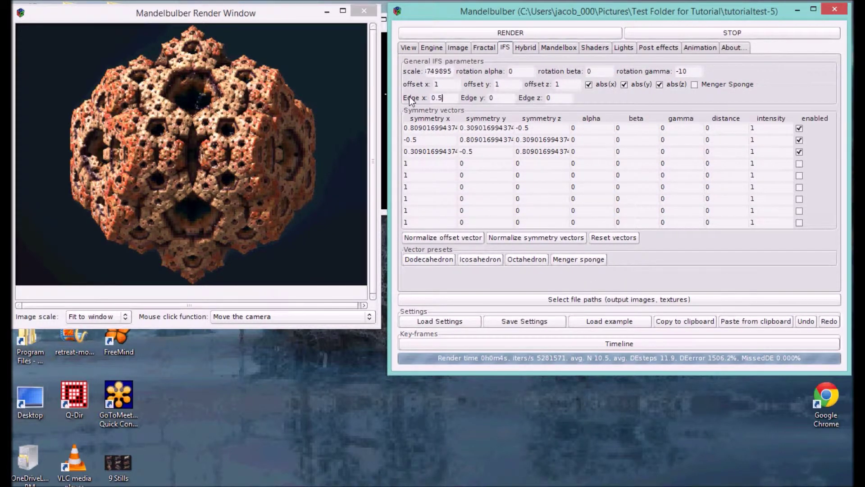
left_click(512, 34)
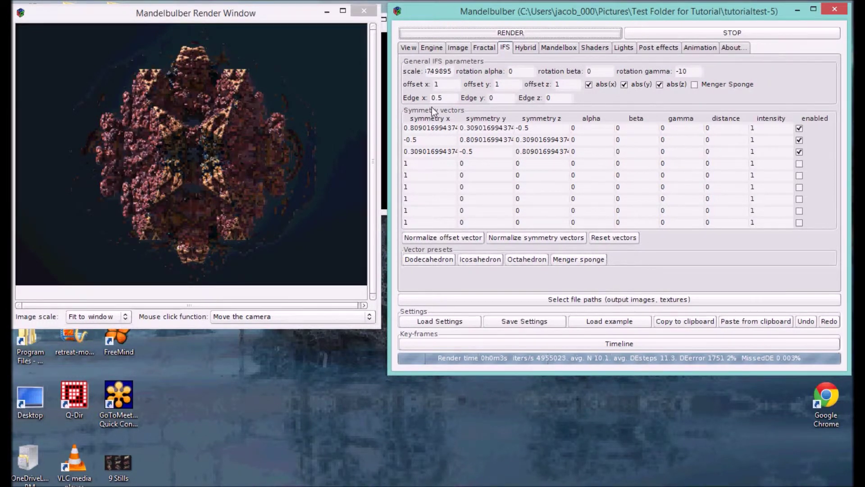
Set the camera rotation step to 30 and tilt the pitch down to 30 degrees.
left_click(409, 48)
double_click(566, 190)
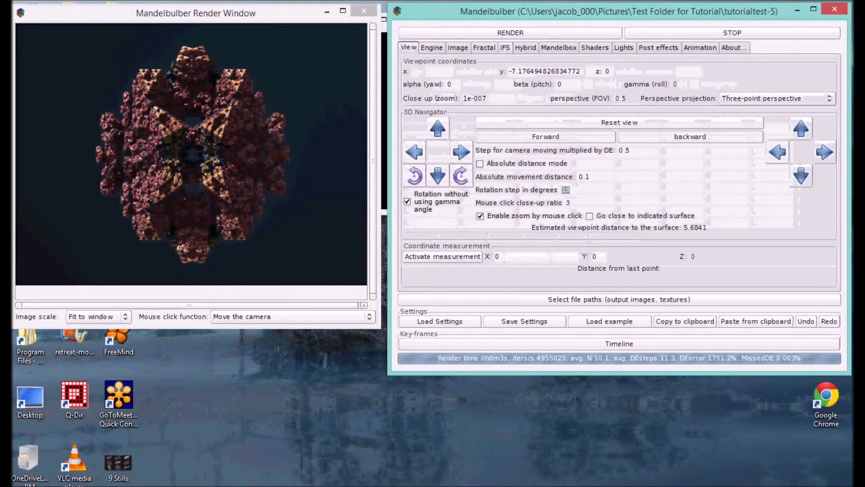
type("30")
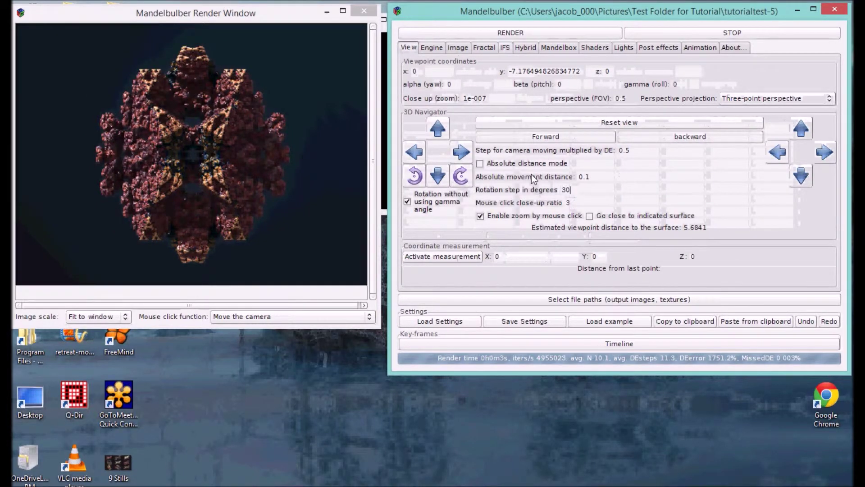
left_click(443, 179)
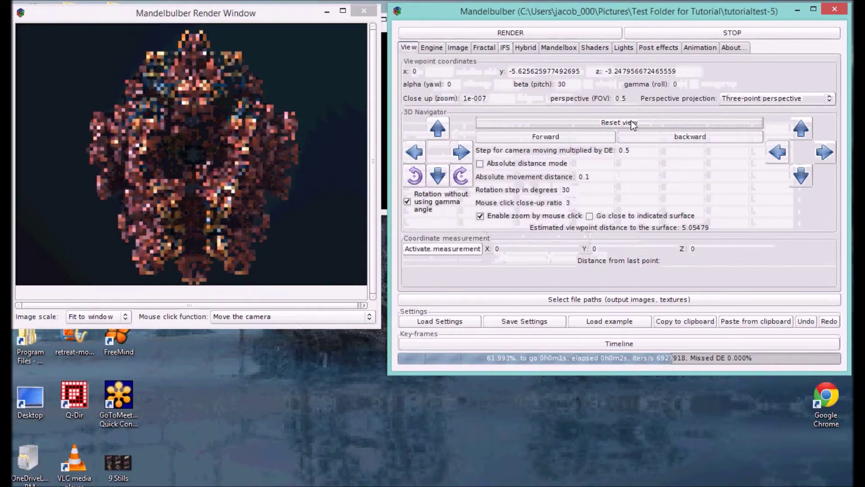
Save the current settings as tutorialtest-6.
left_click(541, 322)
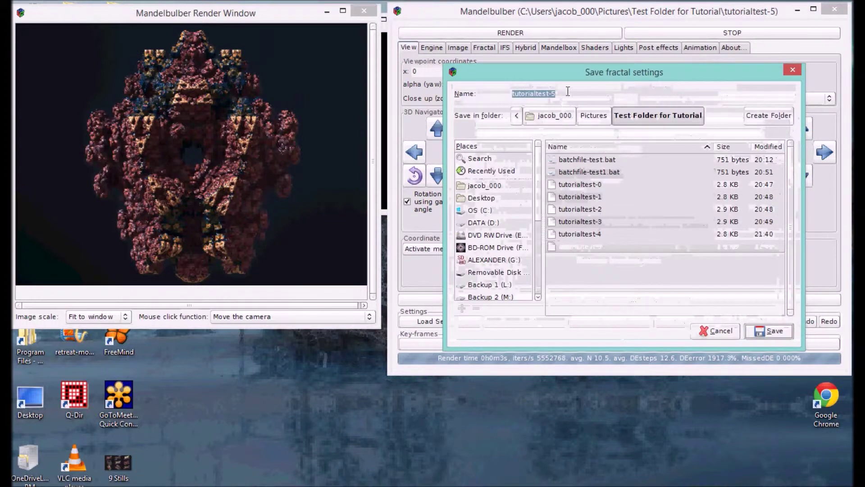
key("End")
type("6")
key("Return")
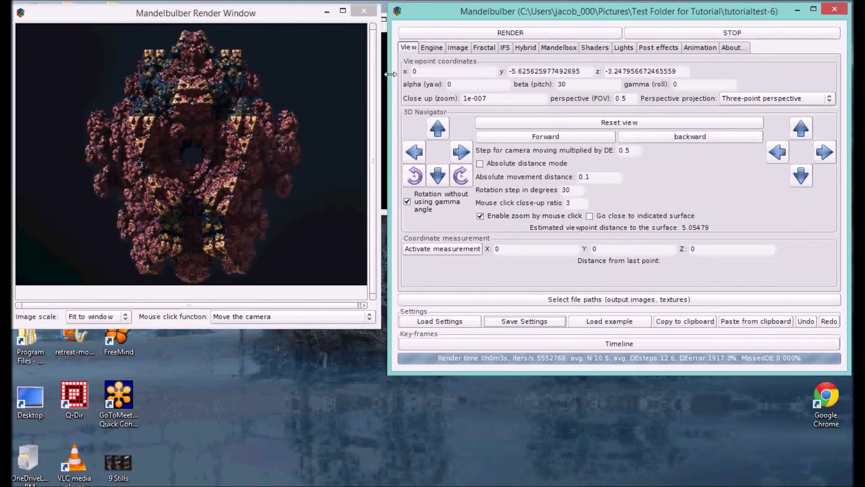
Load the tutorialtest-3 settings and render them.
left_click(449, 321)
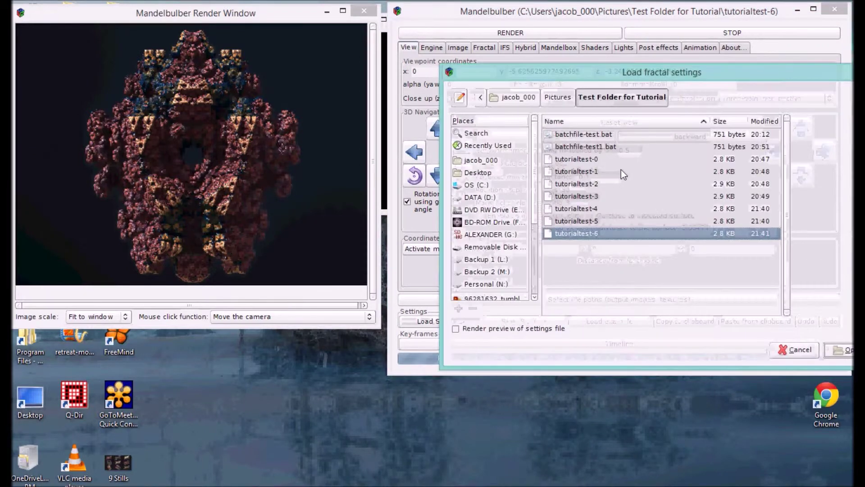
double_click(581, 196)
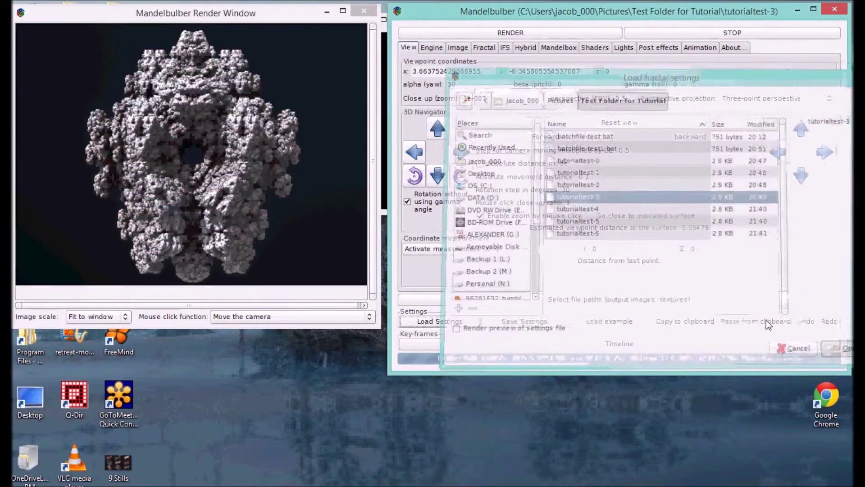
left_click(514, 34)
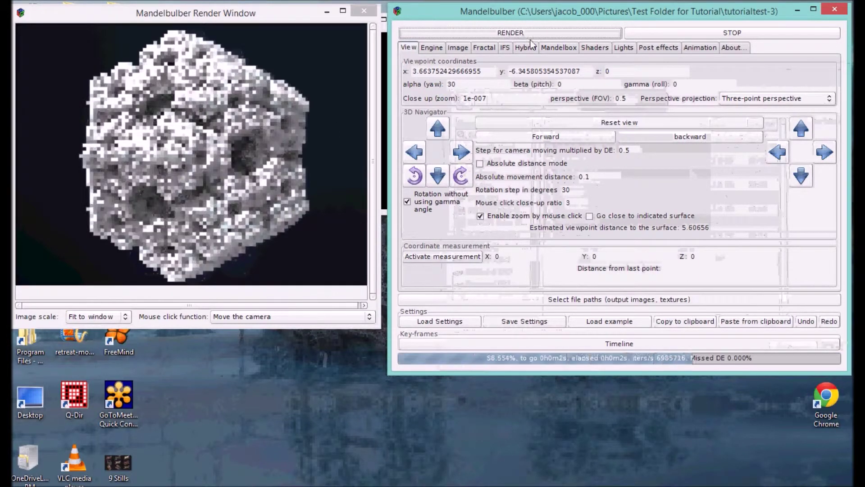
Set the IFS rotation beta to 10 and re-render.
left_click(506, 47)
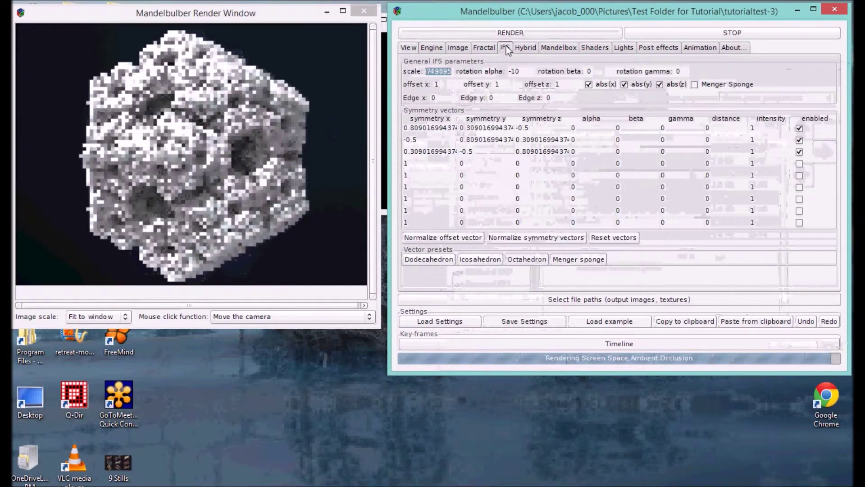
left_click(571, 84)
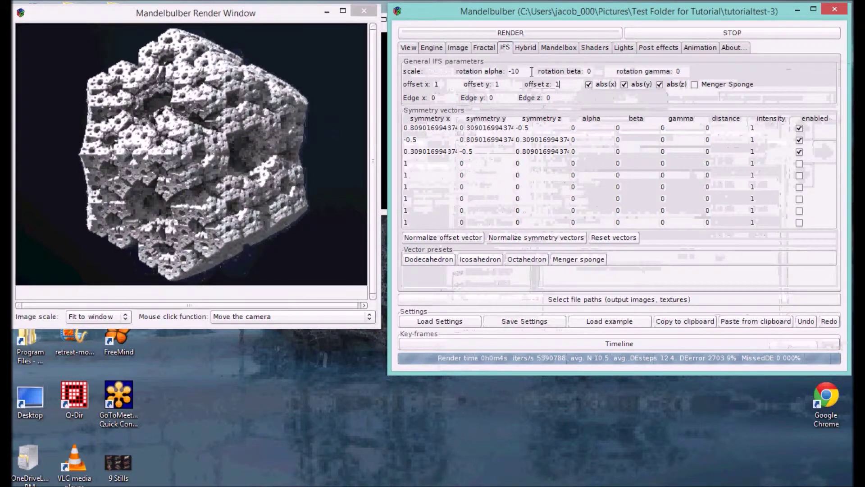
double_click(589, 71)
type("10")
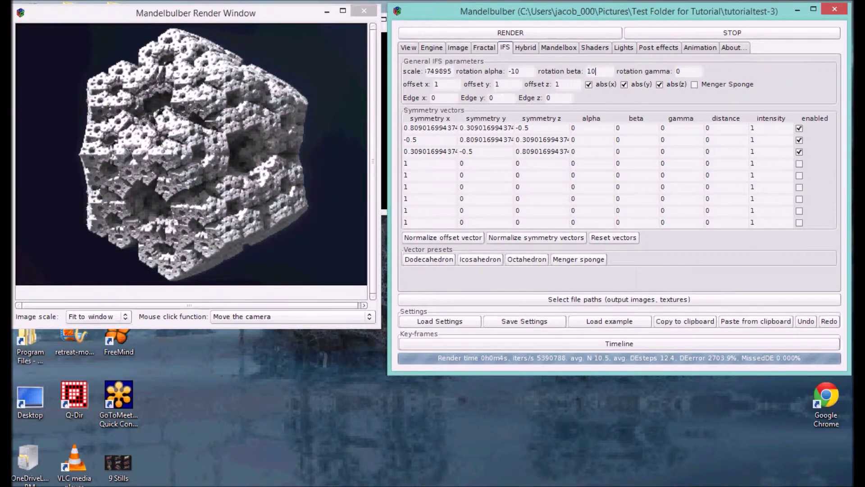
left_click(503, 35)
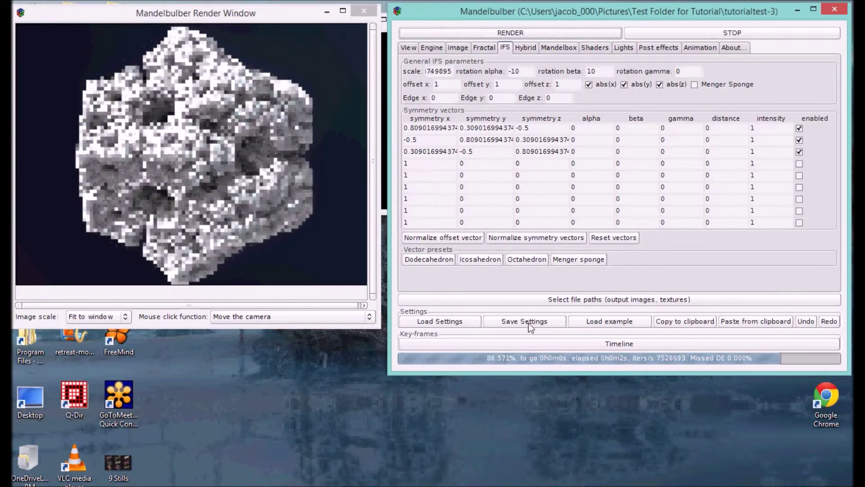
Save the settings as tutorialtest-7.
left_click(531, 321)
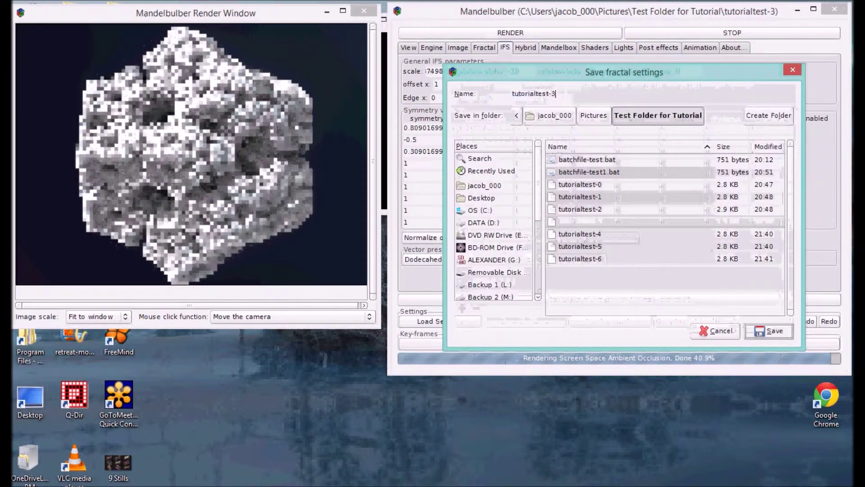
key("BackSpace")
type("7")
left_click(768, 331)
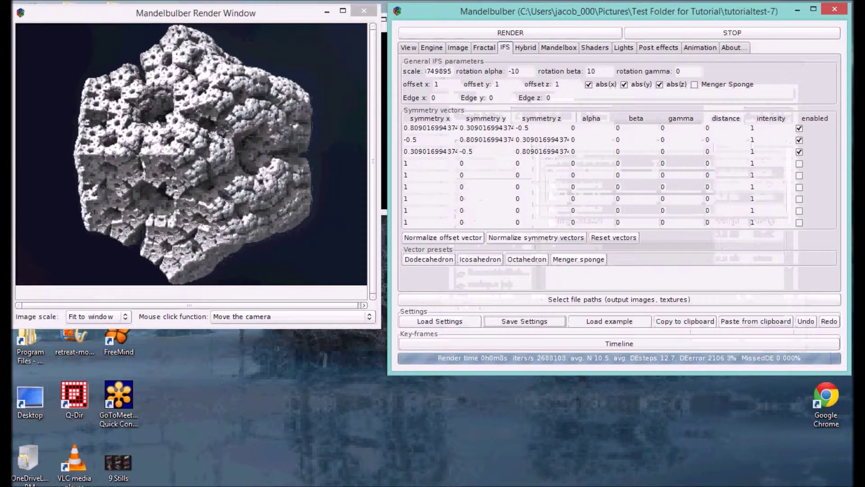
Bring the 3d fractals File Explorer window to the front.
left_click(149, 486)
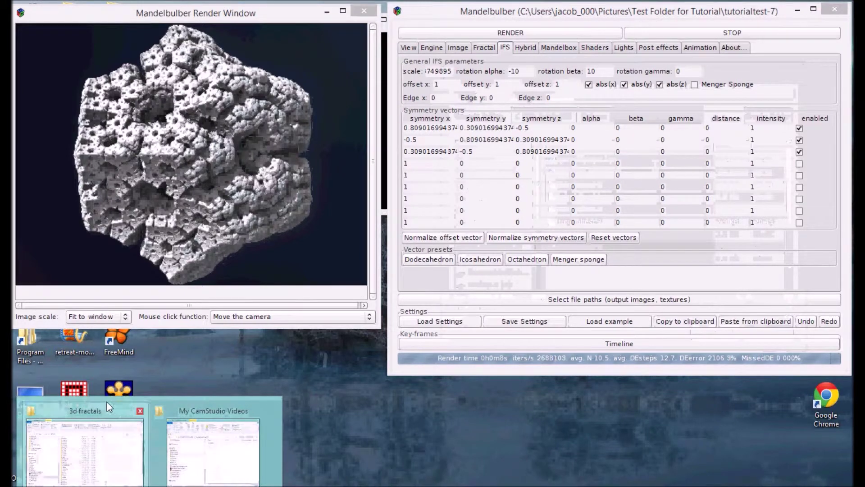
left_click(101, 406)
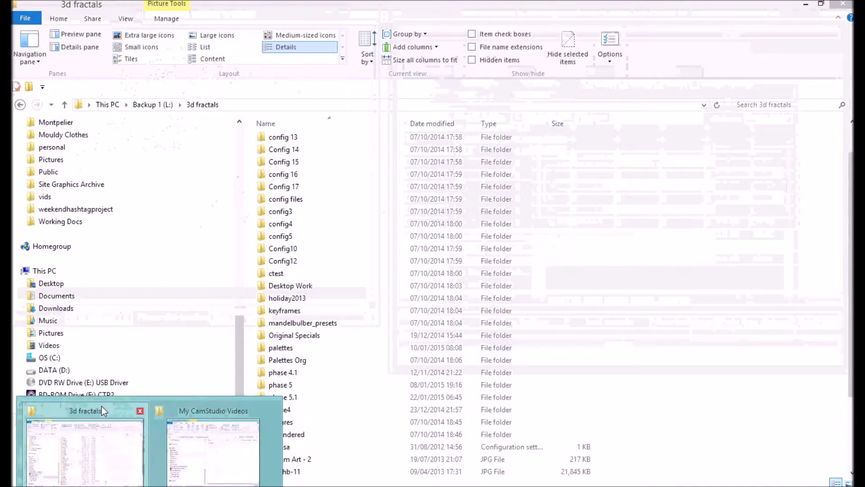
left_click(102, 406)
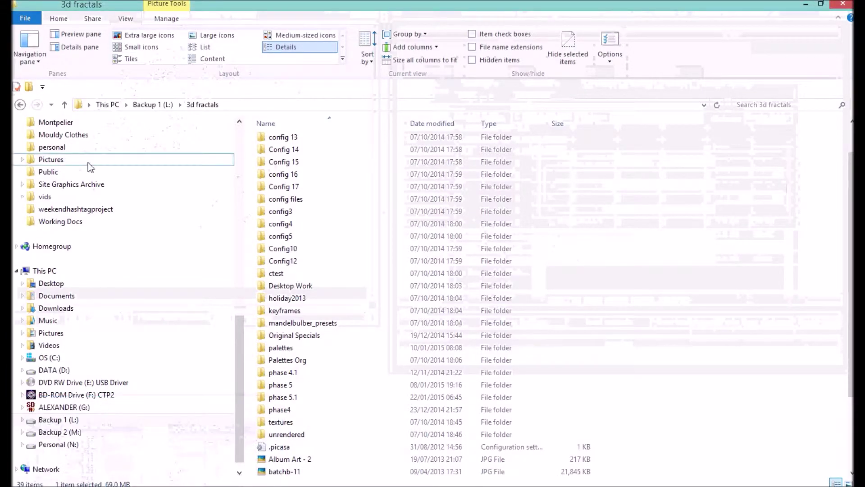
left_click(45, 160)
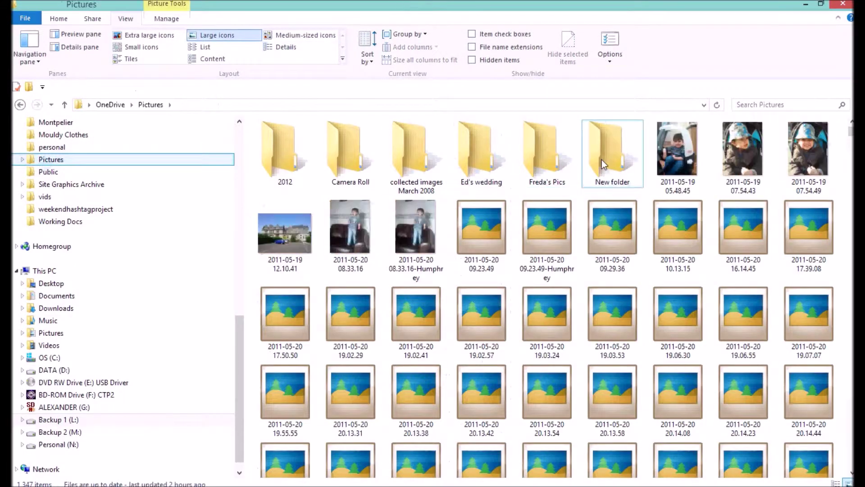
left_click_drag(235, 347, 247, 431)
Open Pictures > Test Folder for Tutorial and edit batchfile-test1 in Notepad.
left_click(48, 321)
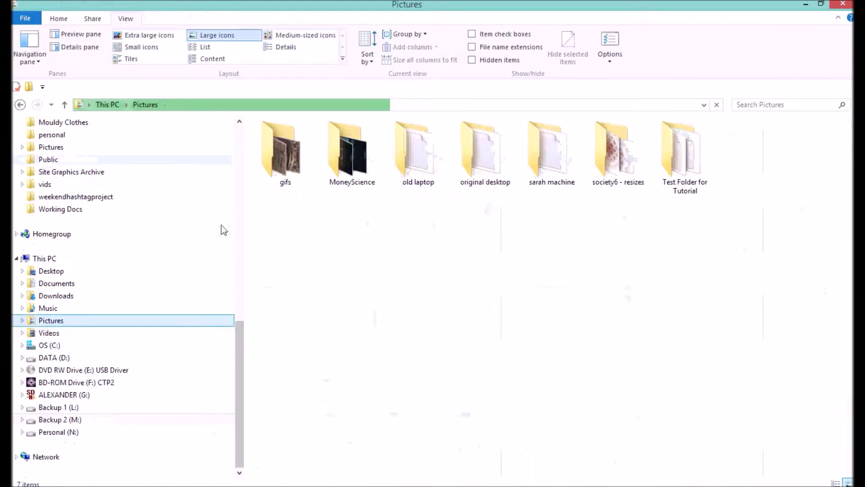
double_click(684, 149)
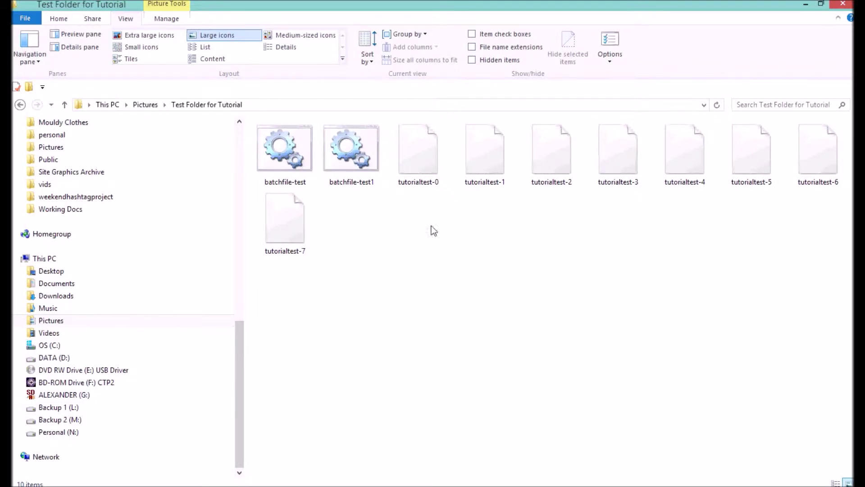
right_click(344, 156)
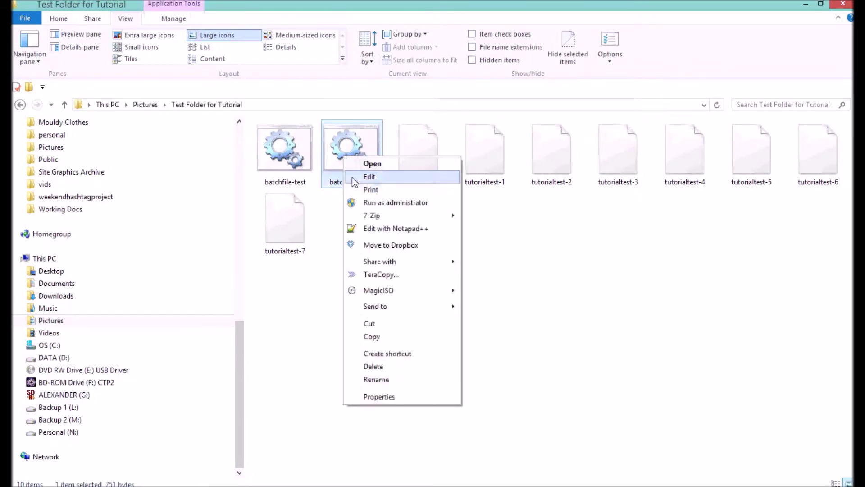
left_click(368, 178)
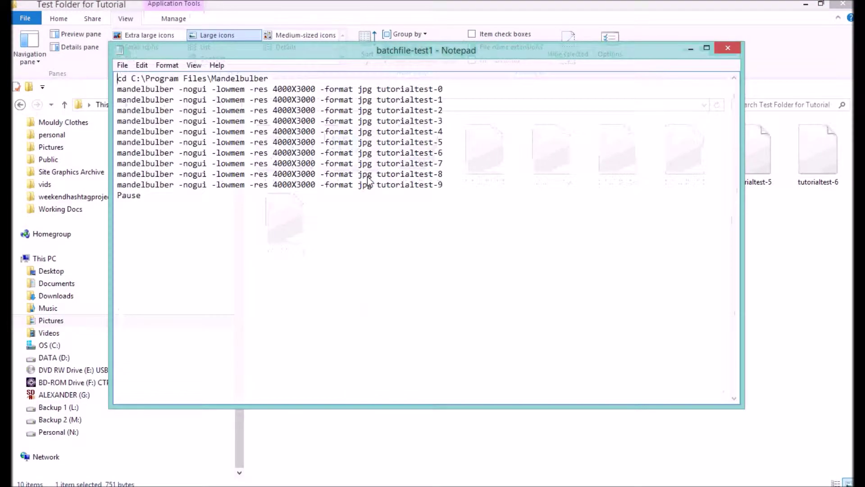
Insert '(x86)' after 'Files' so line 1 reads C:\Program Files (x86)\Mandelbulber.
left_click_drag(365, 48, 446, 132)
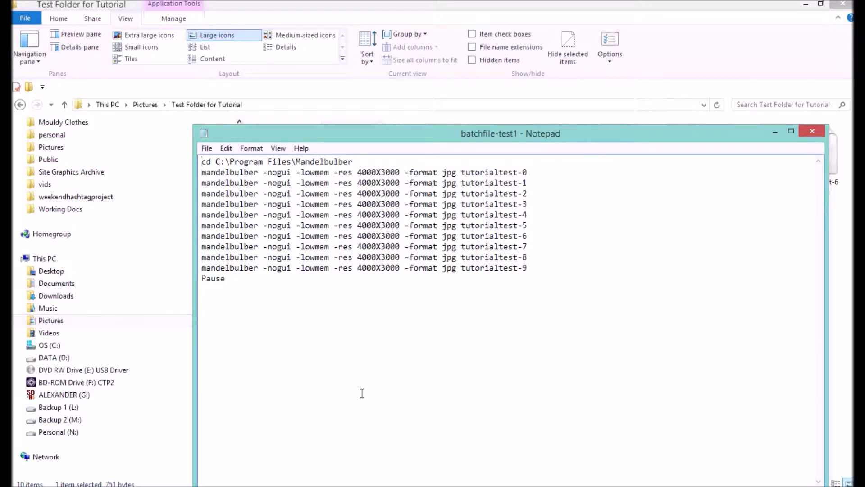
left_click(360, 161)
left_click_drag(354, 161, 201, 161)
mouse_move(129, 486)
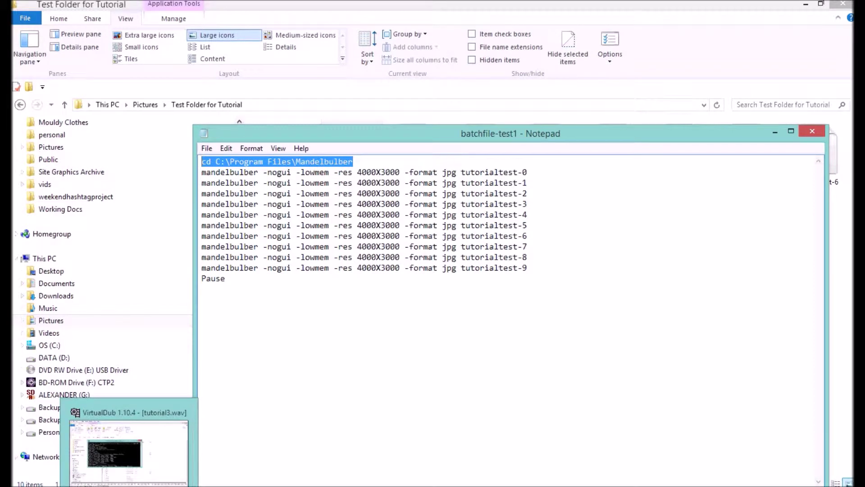
left_click(373, 162)
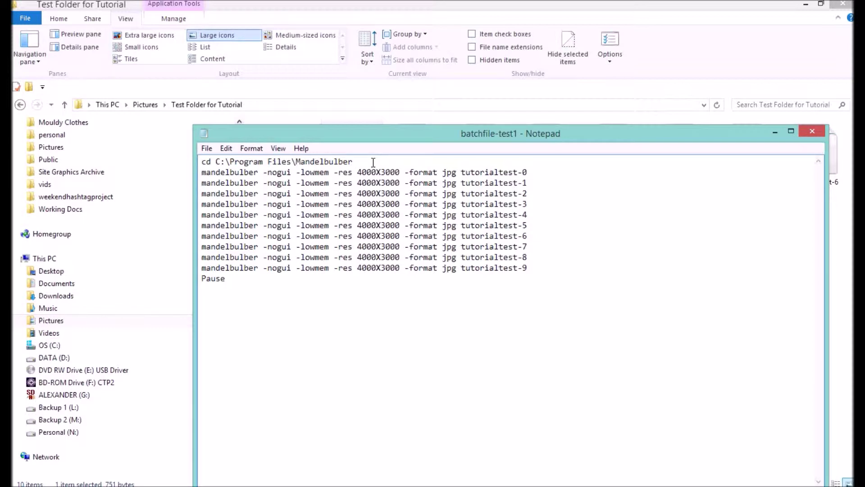
left_click(292, 162)
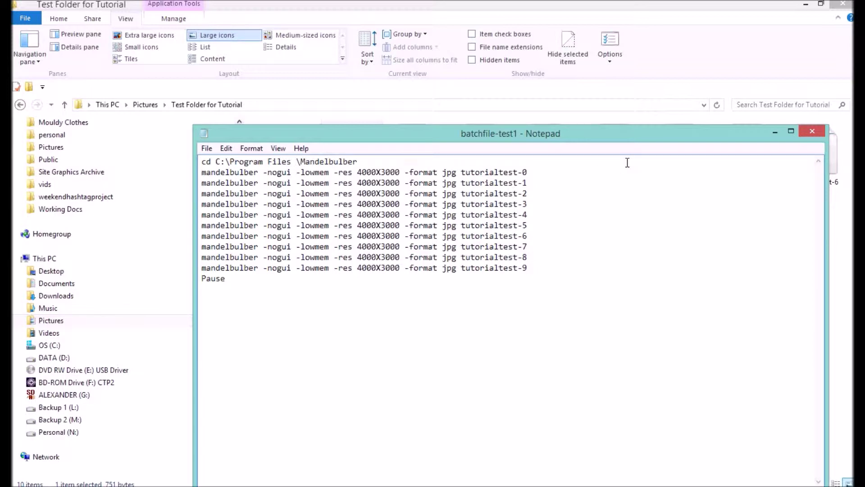
type("(x86)")
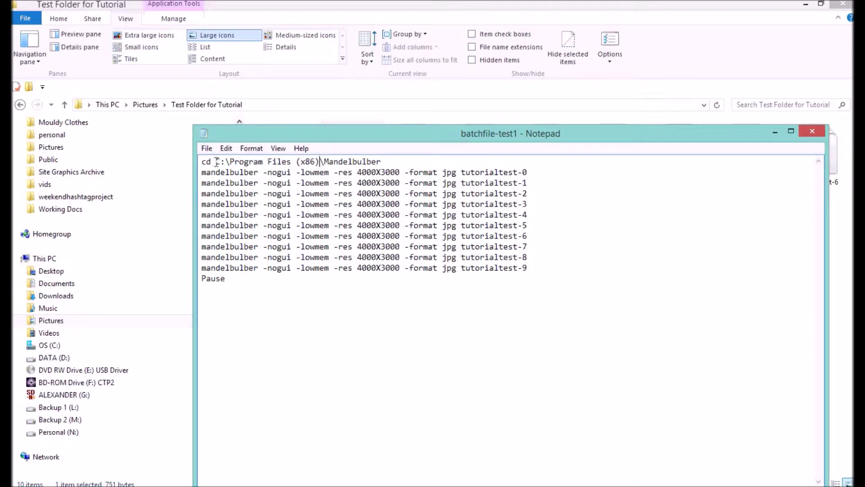
left_click_drag(216, 161, 315, 166)
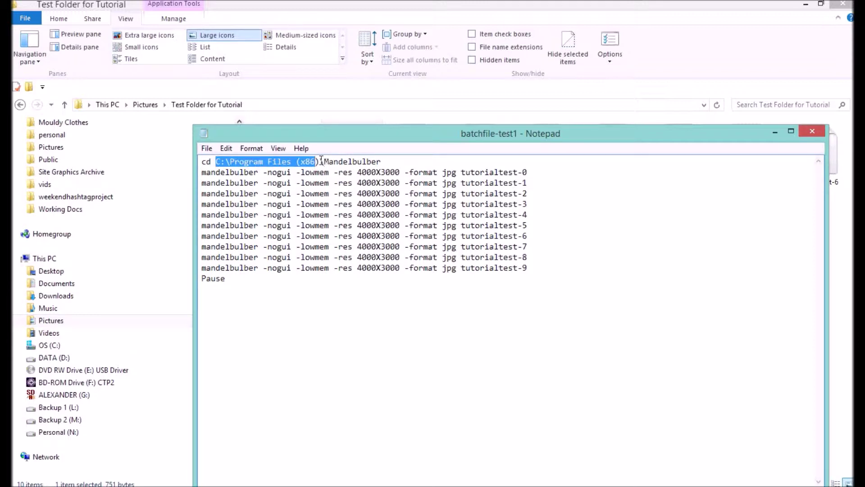
key("Right")
key("Right")
key("Right")
key("shift+End")
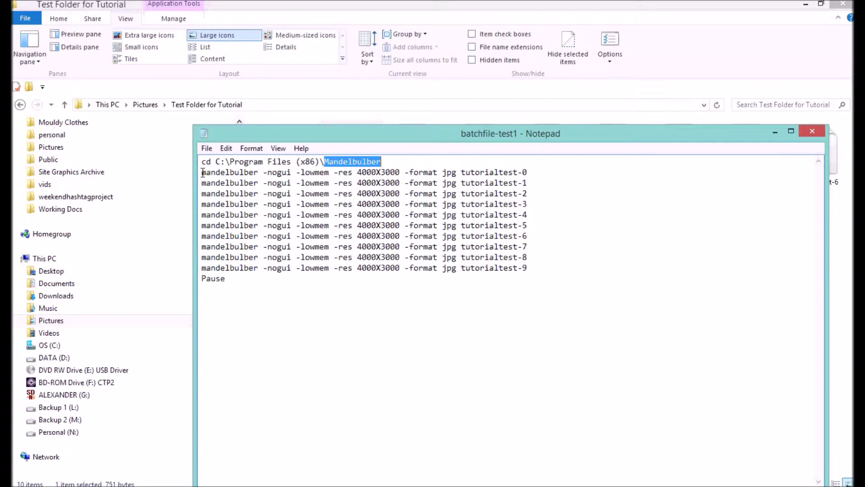
Check line 2's mandelbulber -lowmem command and select the X in 4000X3000.
left_click_drag(202, 172, 292, 173)
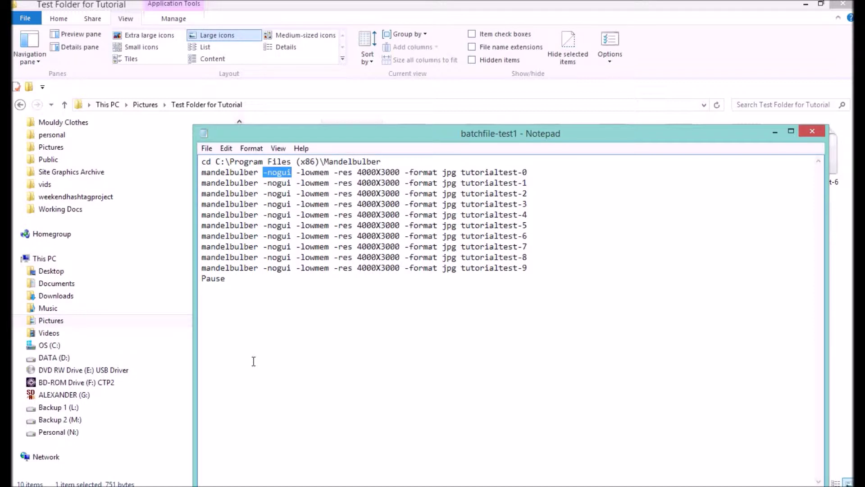
left_click_drag(296, 172, 332, 172)
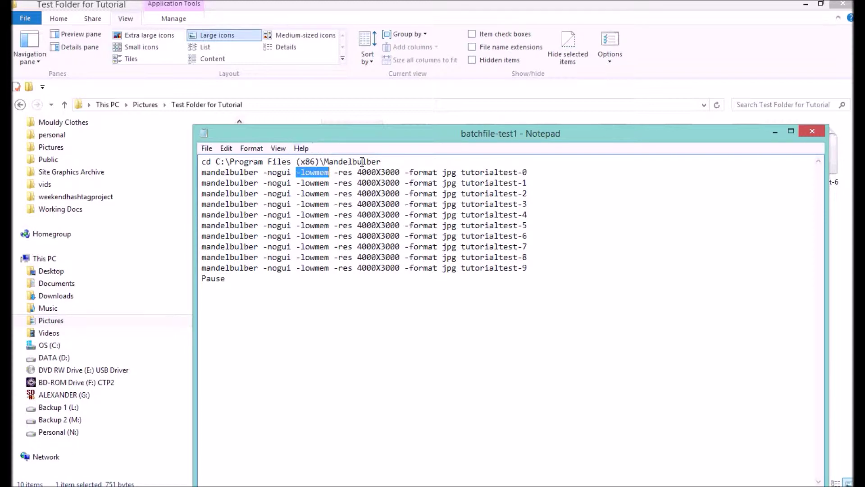
left_click(378, 171)
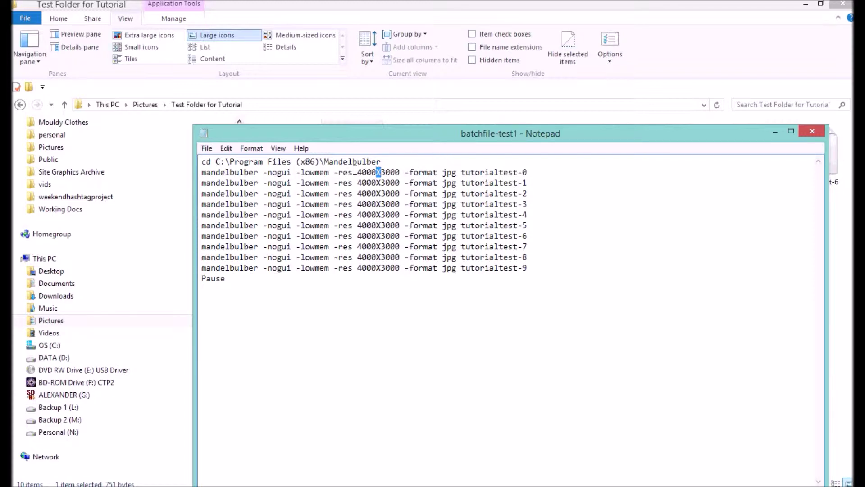
left_click_drag(357, 173, 401, 170)
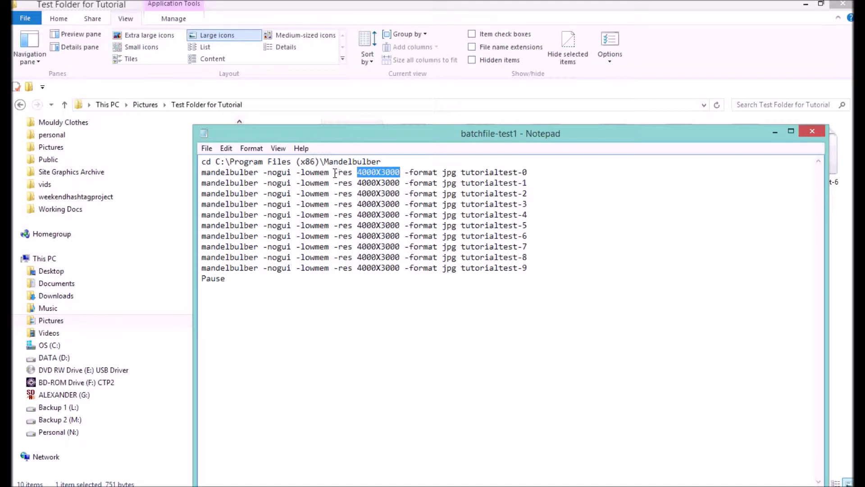
left_click_drag(375, 172, 402, 172)
key("ctrl+c")
left_click(230, 149)
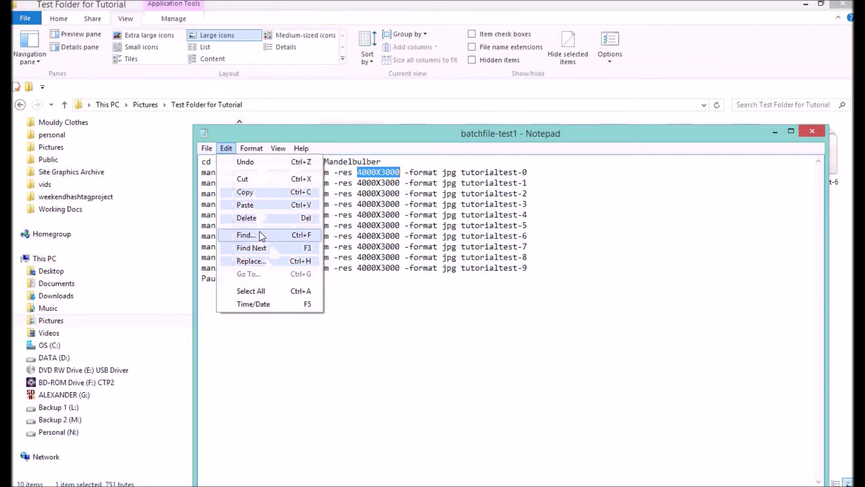
Replace every 4000X3000 in the file with 4000x3000 using Replace All.
left_click(259, 261)
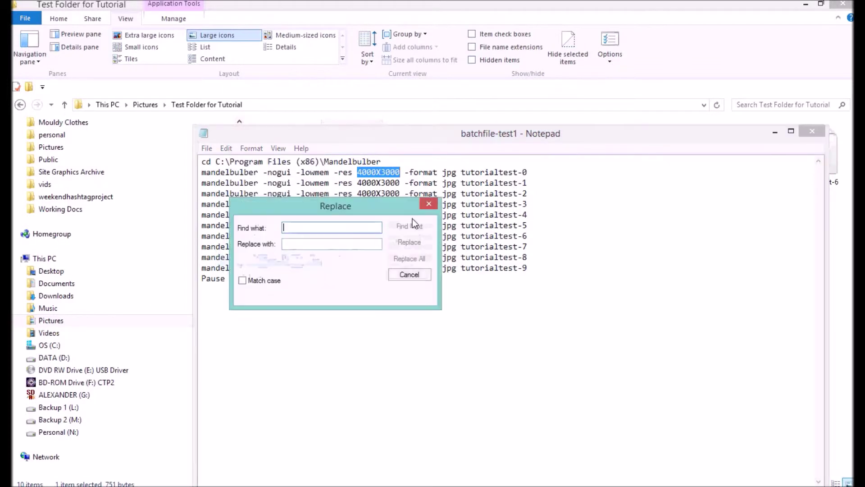
left_click(315, 242)
key("ctrl+v")
left_click_drag(297, 243, 303, 243)
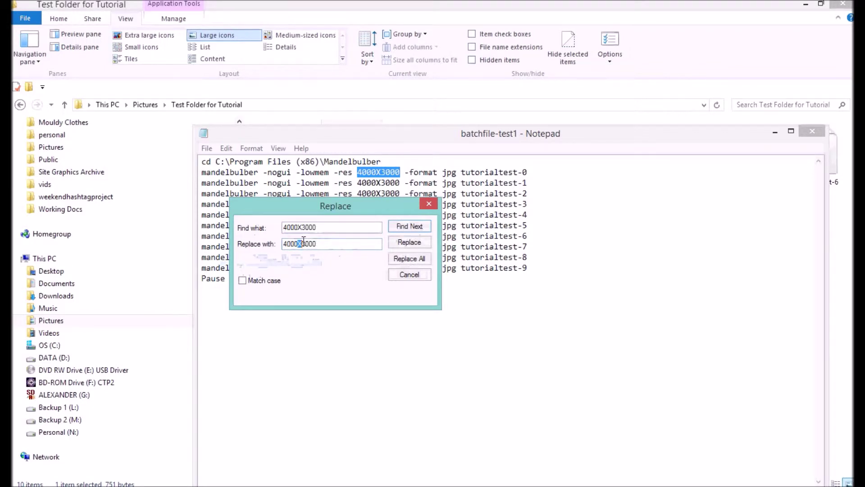
type("x")
left_click(408, 258)
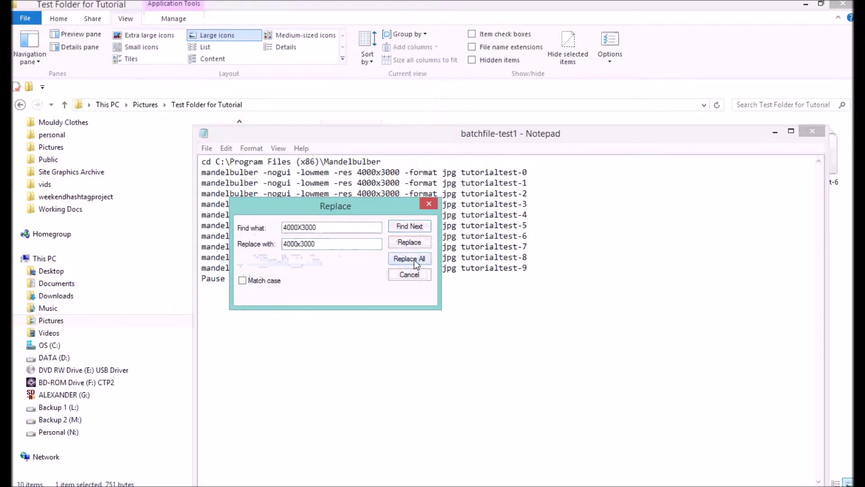
left_click(428, 276)
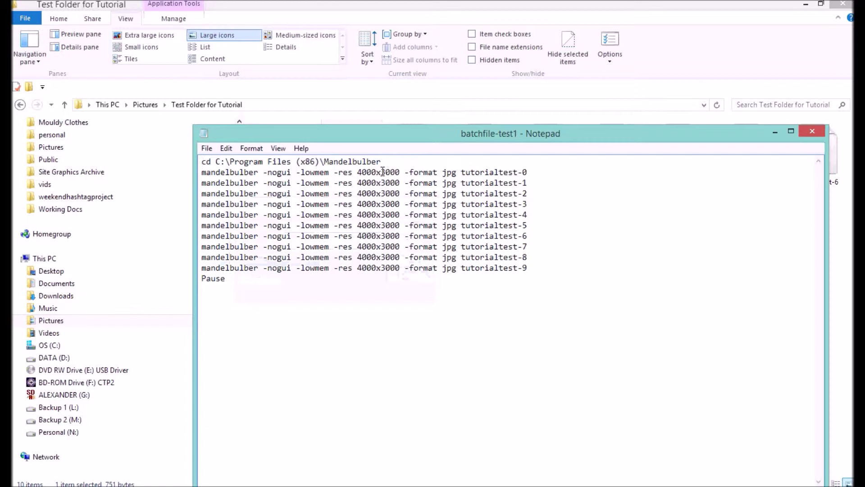
Review the -format jpg option and tutorialtest-0 file name on line 2.
left_click_drag(405, 172, 458, 172)
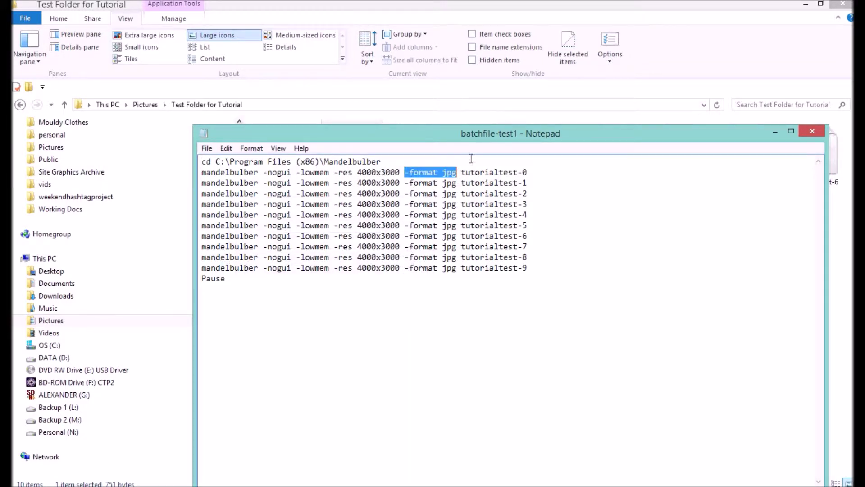
left_click_drag(461, 172, 536, 170)
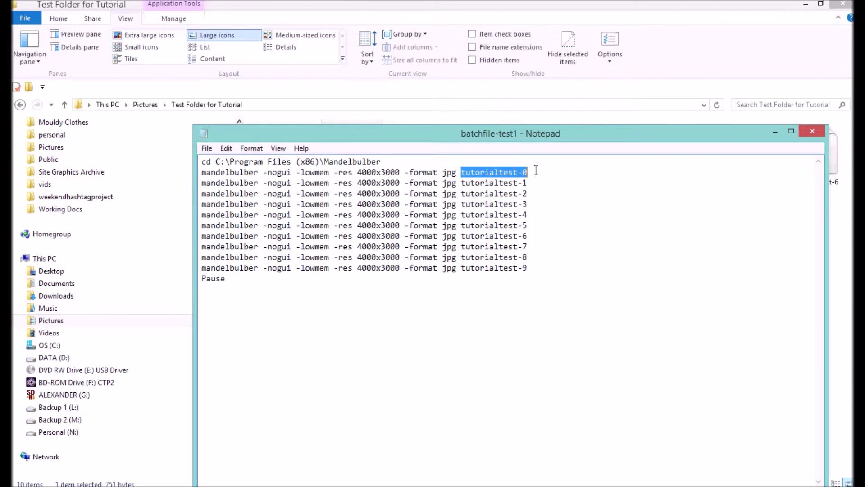
left_click(540, 171)
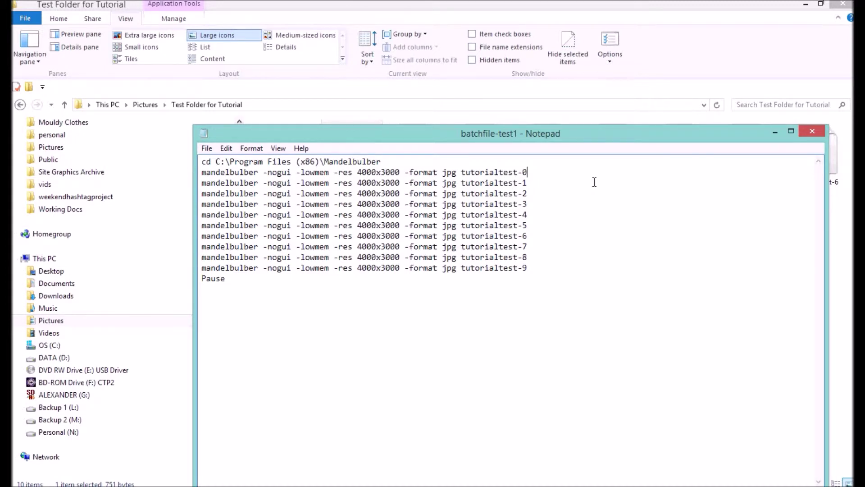
left_click(211, 152)
Save the file as batchfile-test3.bat and close Notepad.
left_click(228, 198)
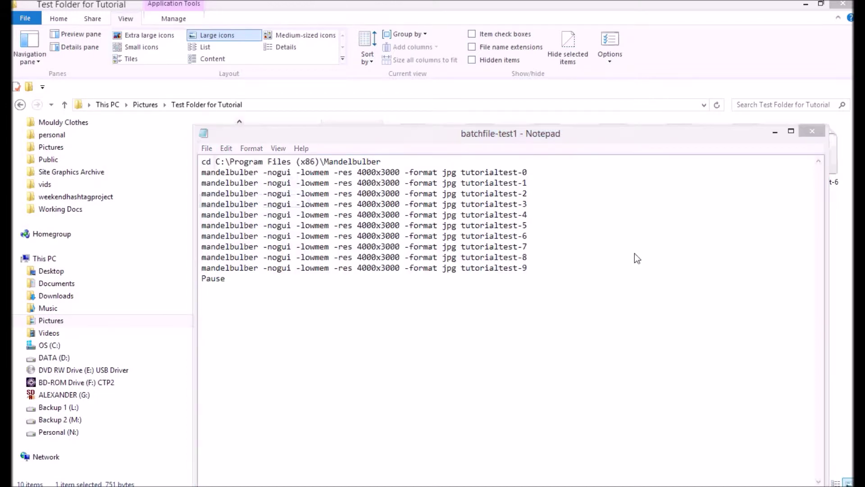
left_click(345, 376)
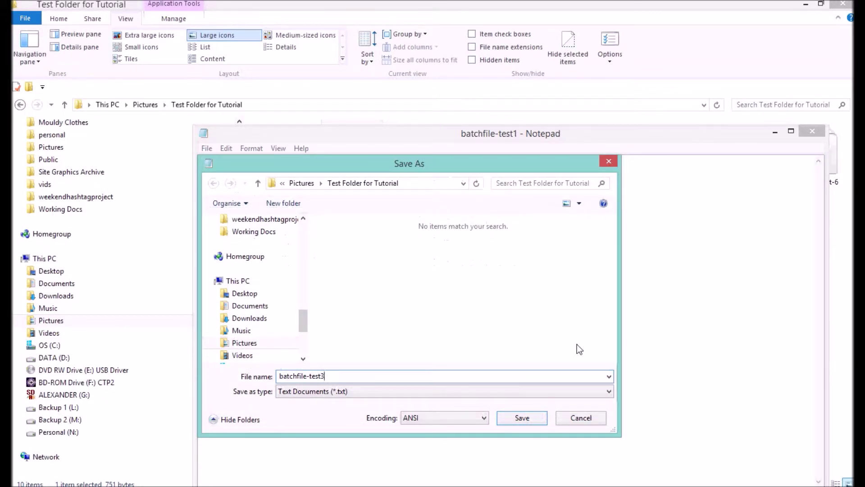
type(".bat")
left_click(525, 417)
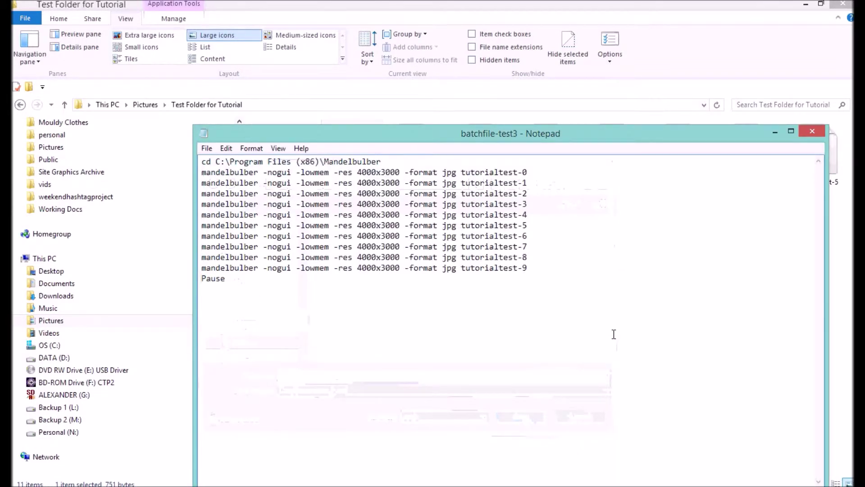
left_click(775, 132)
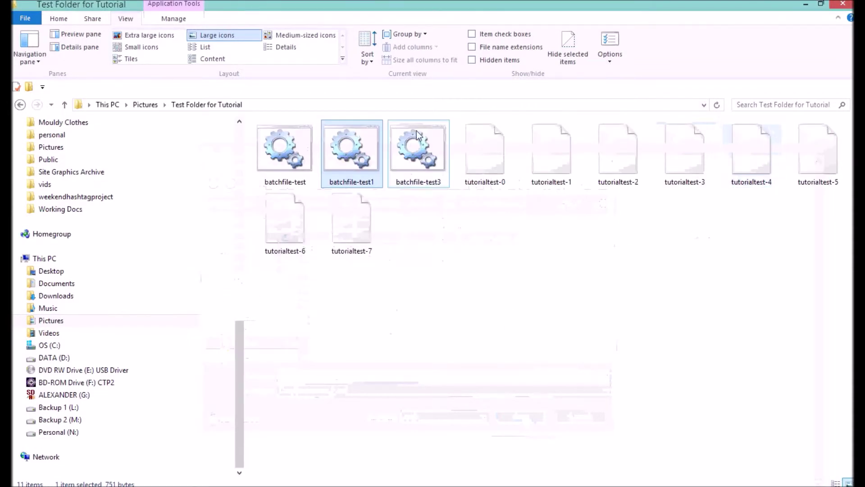
Select the files from batchfile-test3 through tutorialtest-7.
key("Right")
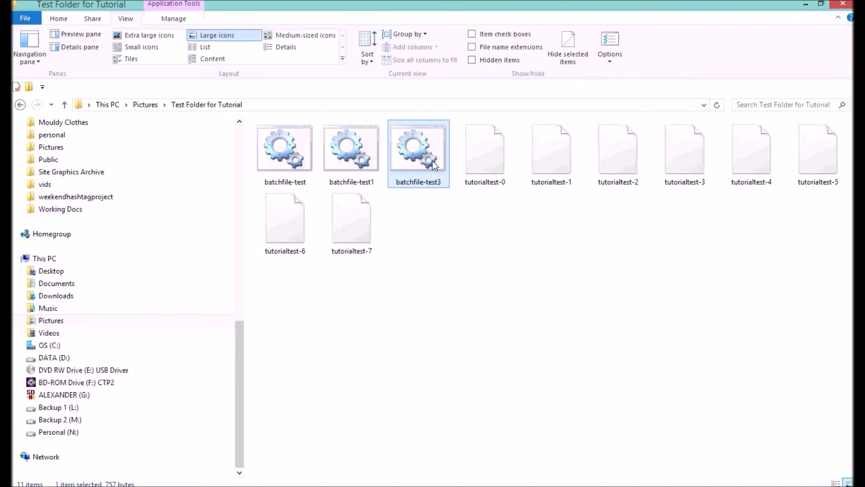
left_click(367, 221, "shift")
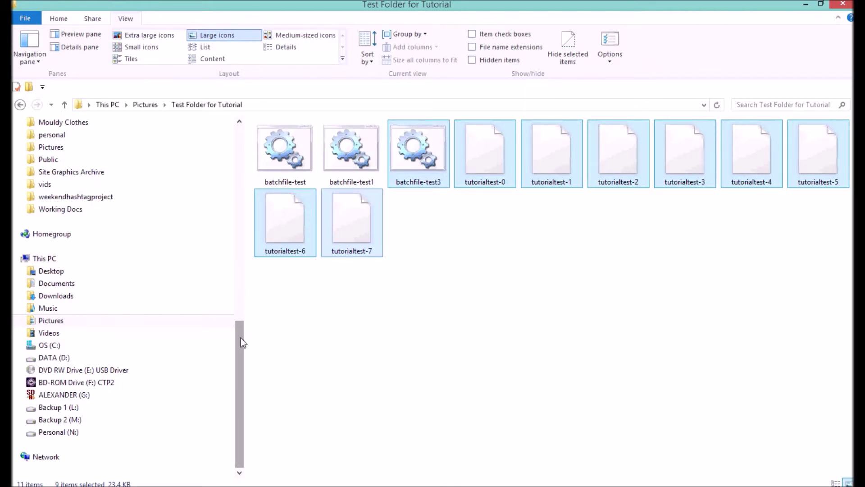
left_click_drag(239, 344, 244, 118)
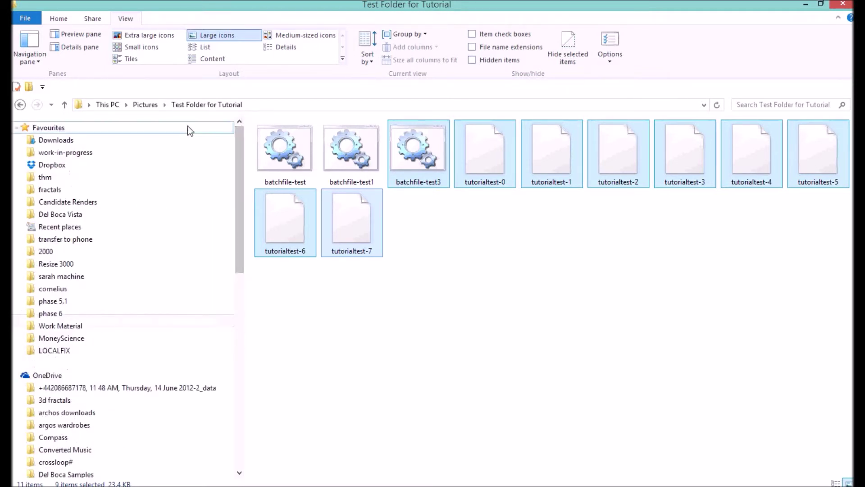
Open a second File Explorer window on This PC with Win+E.
key("super")
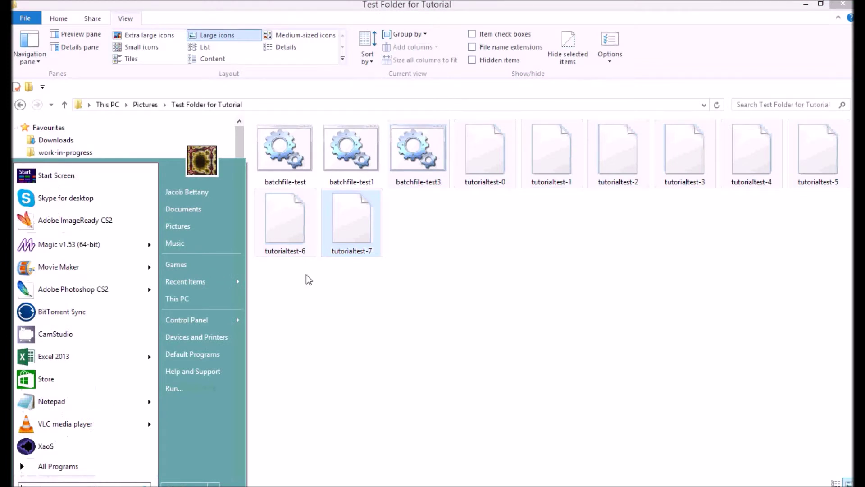
key("super")
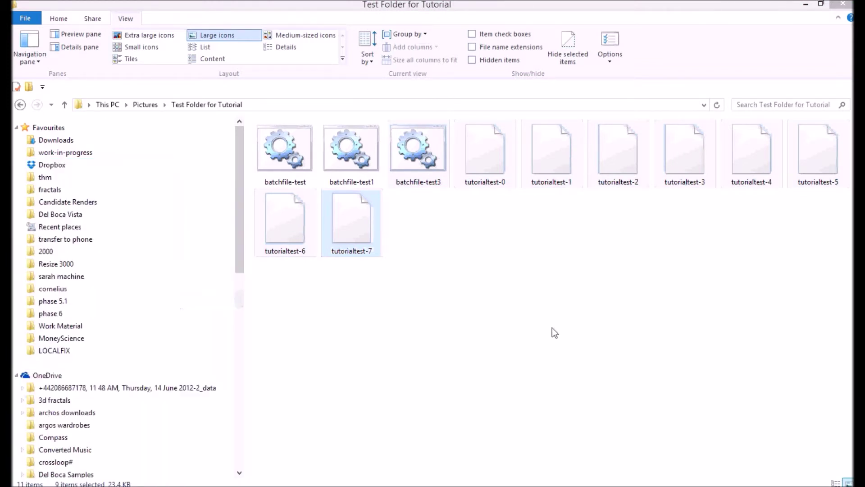
key("super+e")
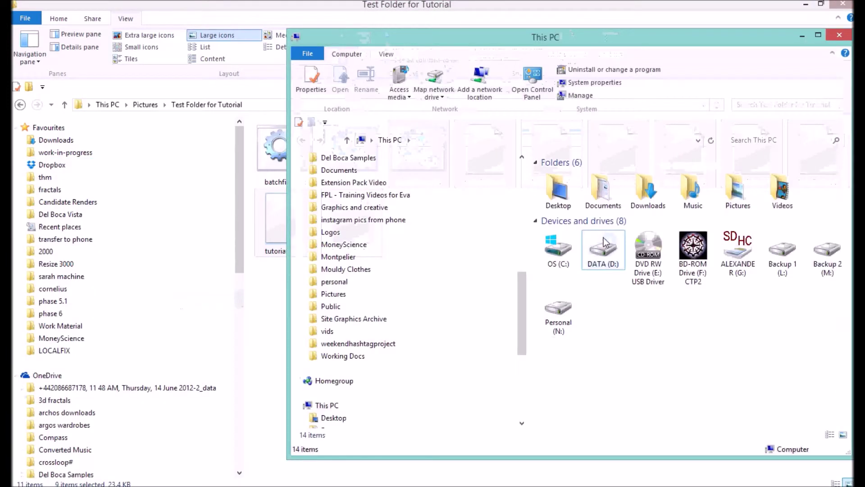
Navigate to C: > Users > home folder > mandelbulber > settings in File Explorer.
double_click(559, 257)
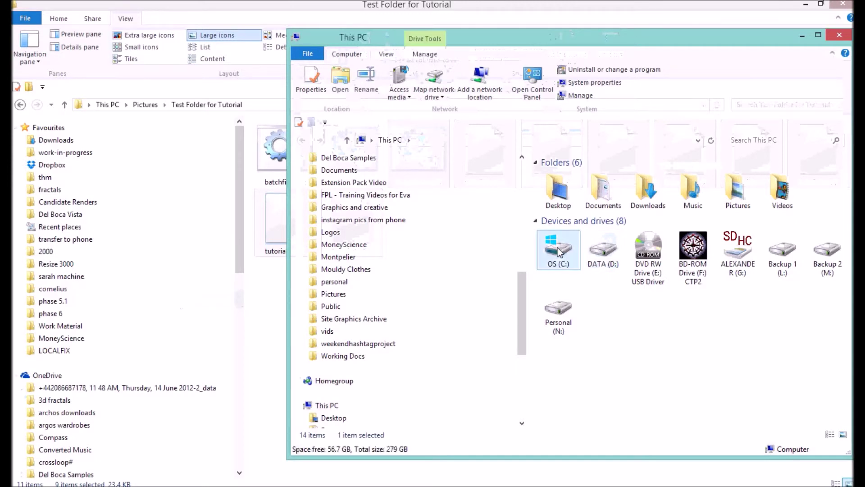
left_click(562, 276)
double_click(562, 277)
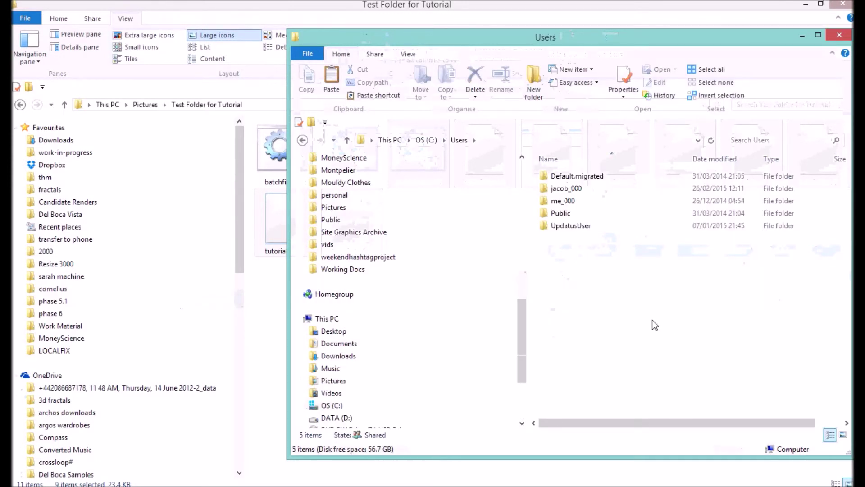
double_click(569, 188)
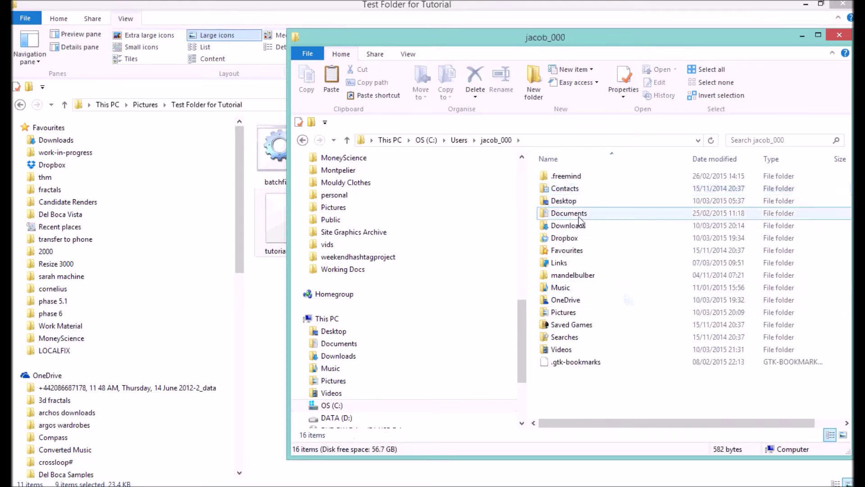
left_click(580, 278)
double_click(580, 278)
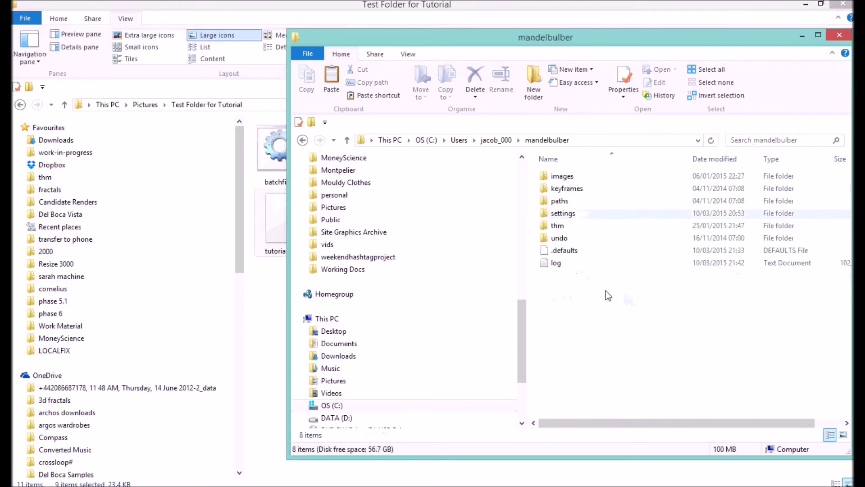
double_click(565, 212)
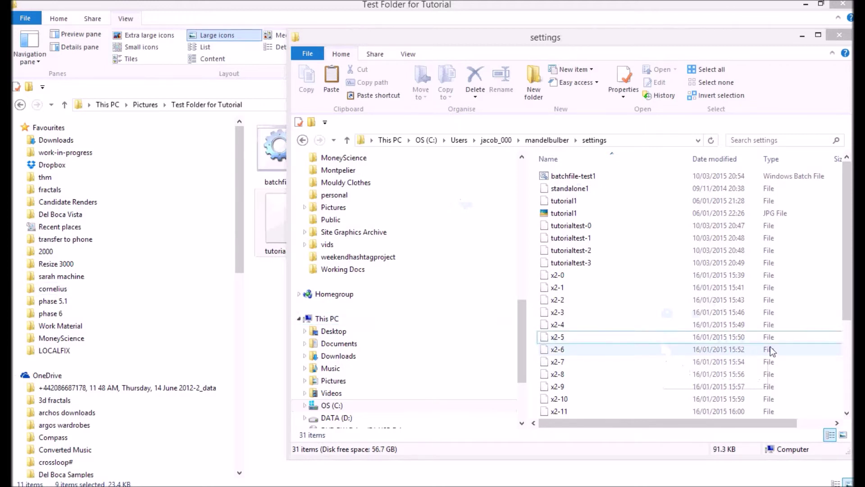
Run batchfile-test3 from the settings folder to start rendering tutorialtest-0 at 4000x3000.
left_click_drag(847, 228, 847, 241)
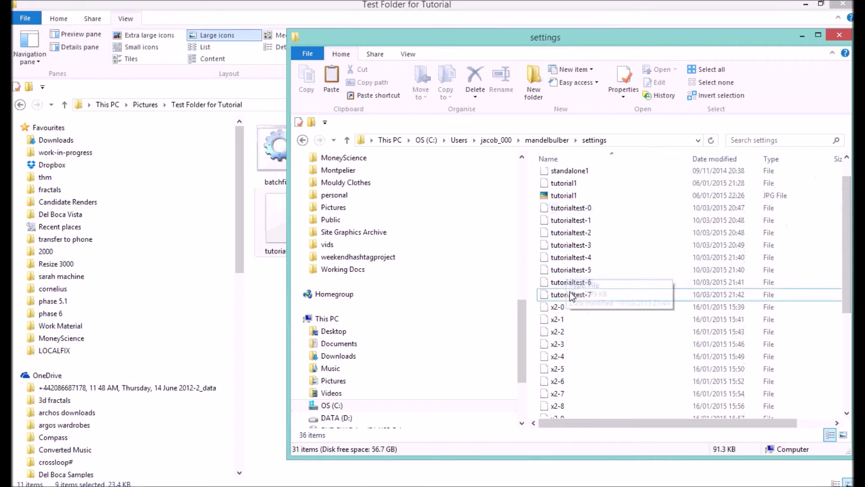
mouse_move(847, 225)
left_mouse_down()
mouse_move(847, 329)
mouse_move(847, 212)
left_mouse_up()
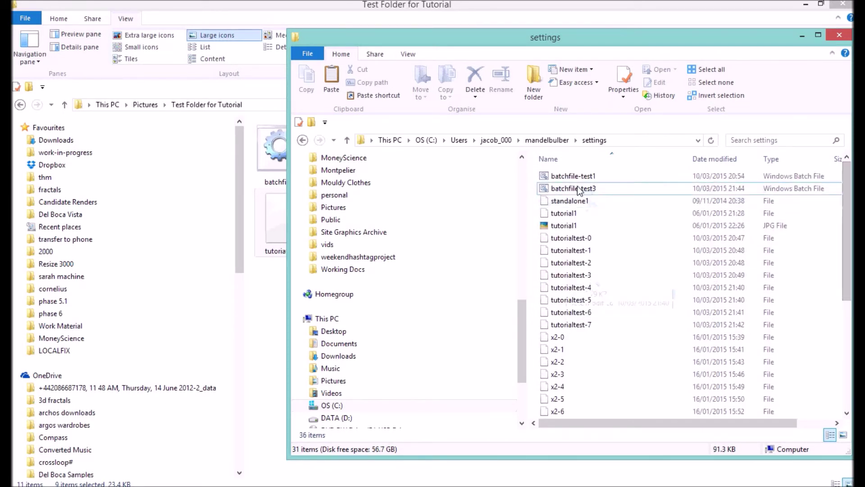
left_click(580, 189)
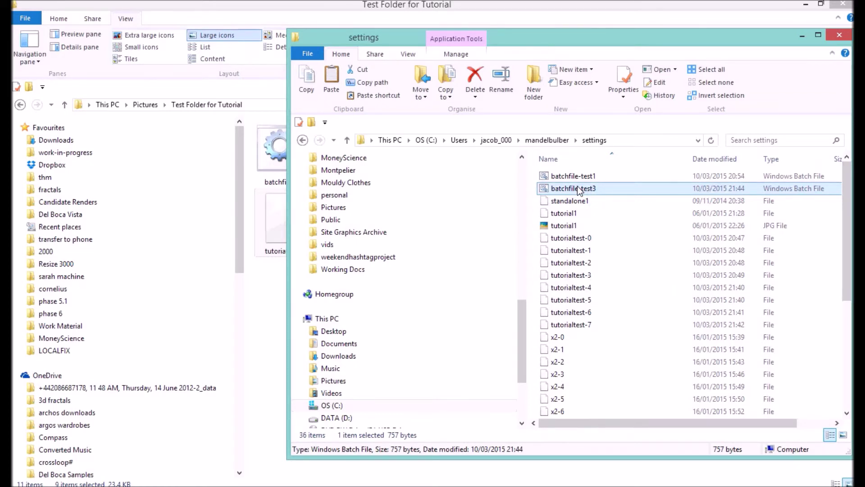
double_click(580, 189)
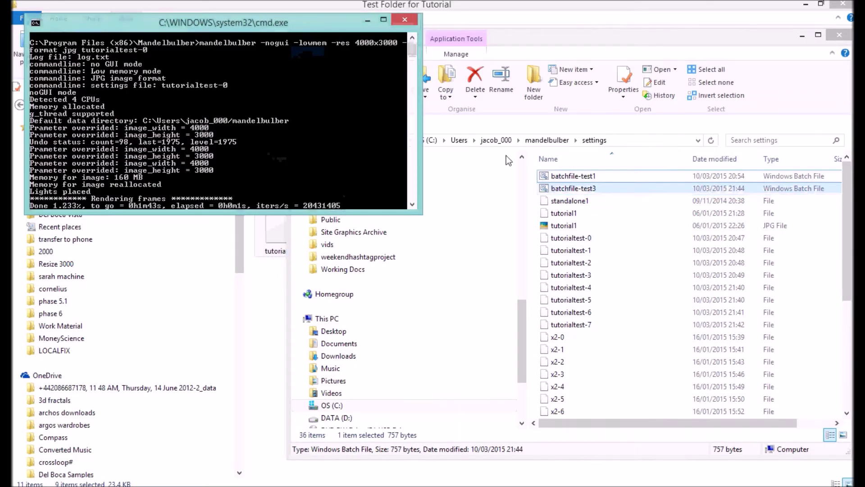
Reposition the Command Prompt render console while tutorialtest-0 renders.
left_click_drag(162, 20, 223, 82)
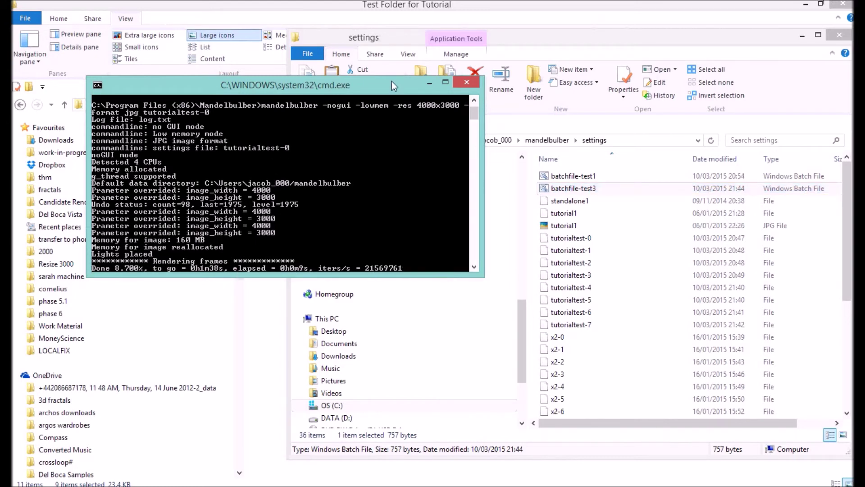
left_click_drag(392, 81, 337, 32)
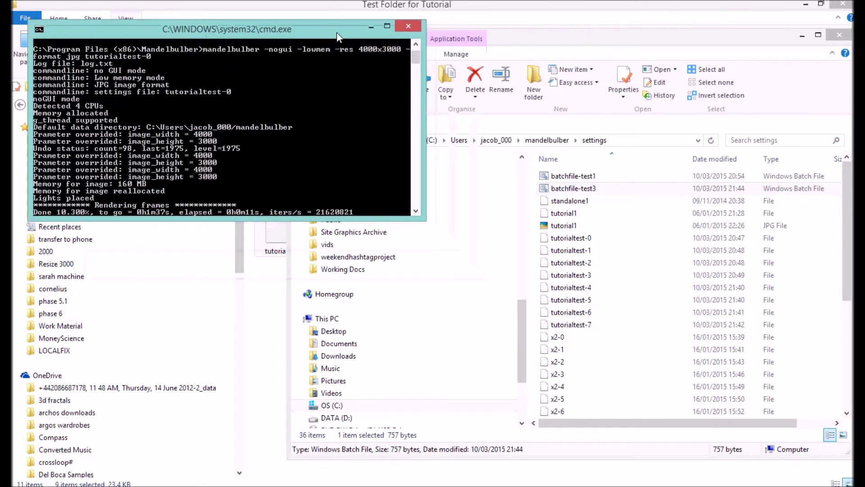